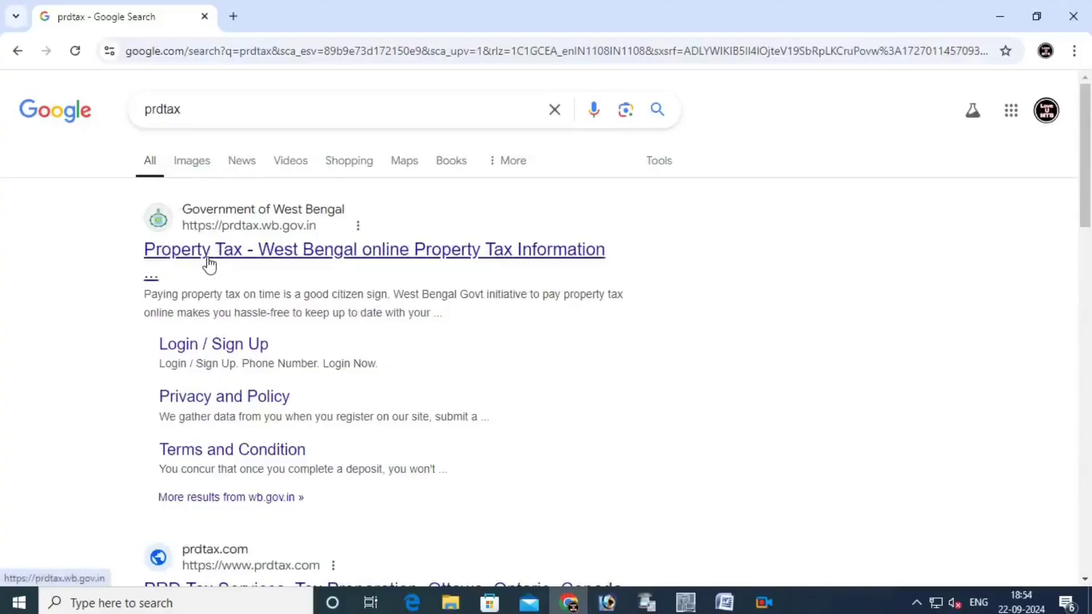
Open the West Bengal Property Tax website from the search results and select the COOCHBEHAR district for the assessee search
left_click(209, 263)
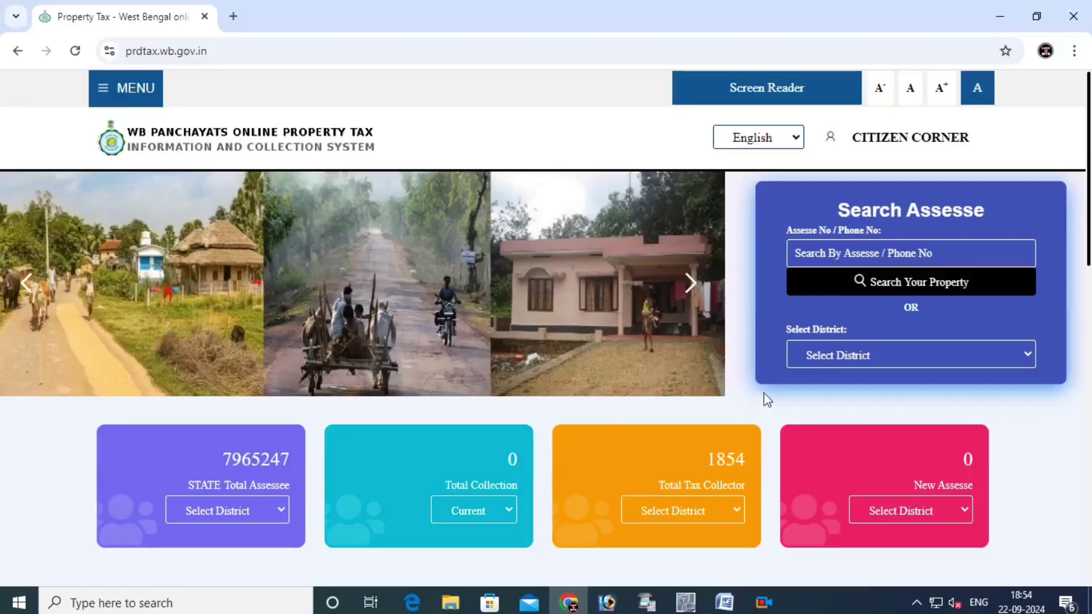
left_click(833, 357)
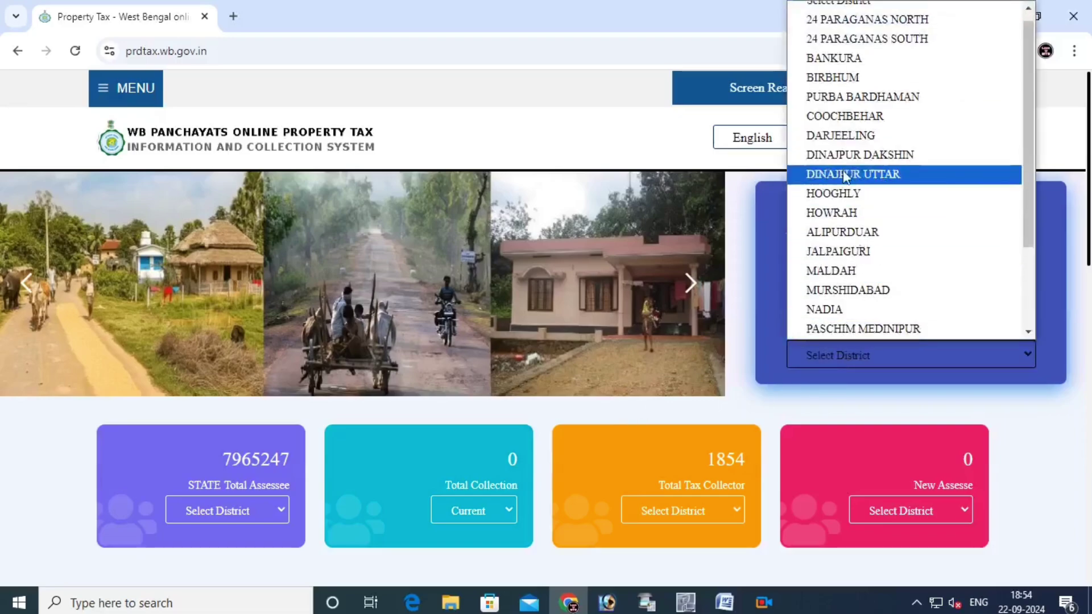
scroll(853, 171, "down", 2)
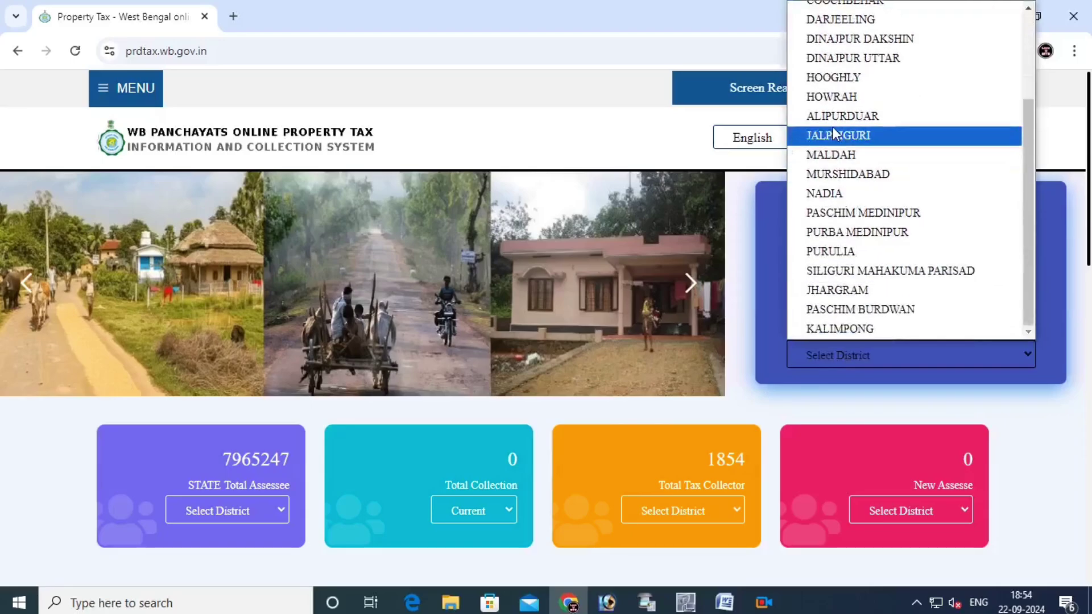
scroll(842, 136, "up", 3)
left_click(845, 124)
Set the search block to MATHABHANGA-I and the gram panchayat to SHIKARPUR
mouse_move(857, 260)
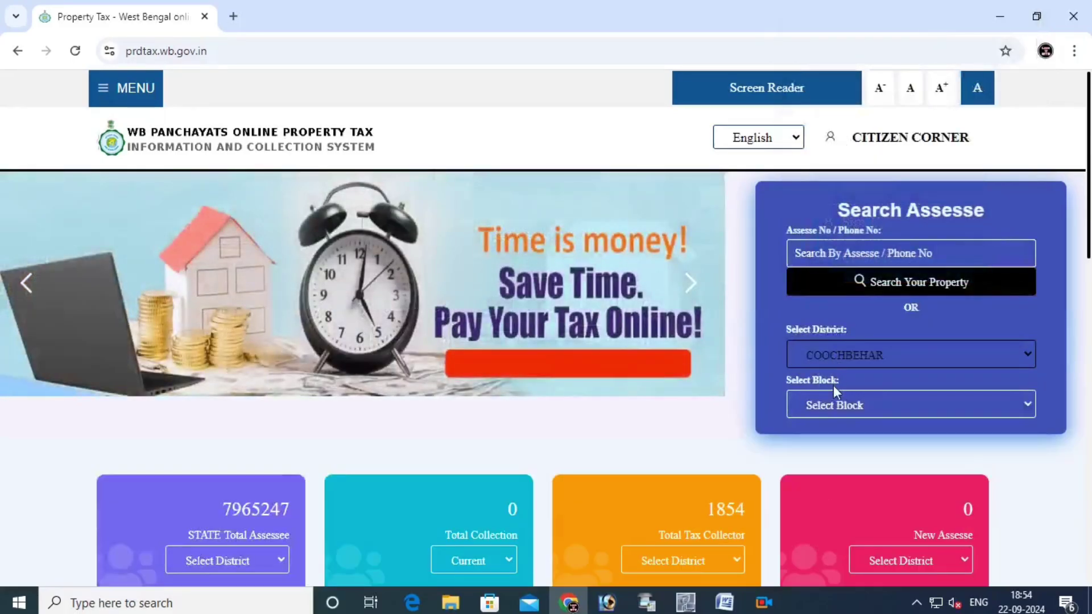
left_click(836, 404)
left_click(868, 283)
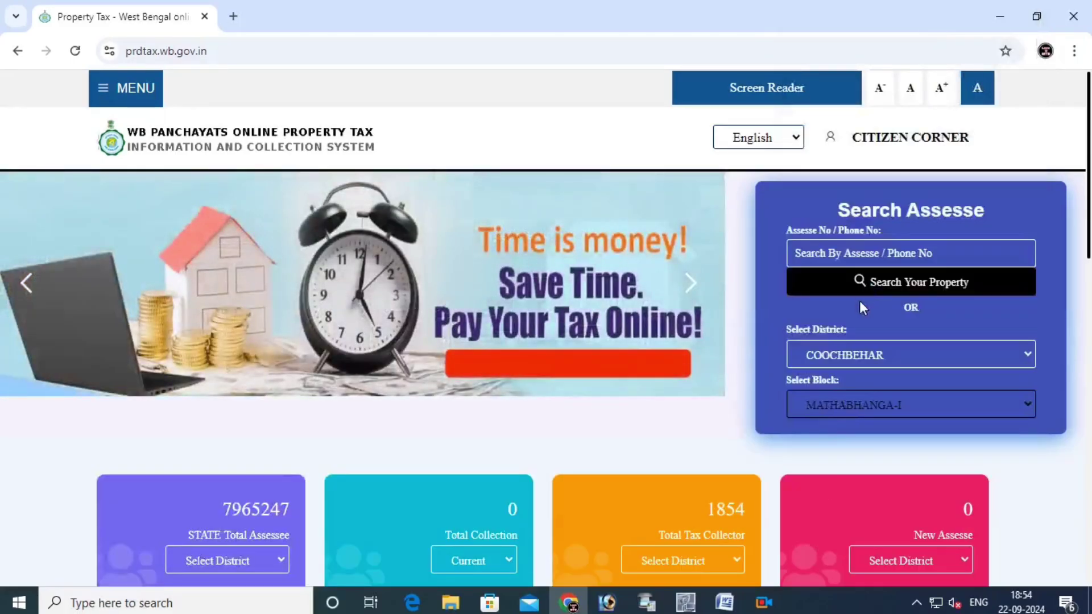
left_click(845, 454)
left_click(845, 429)
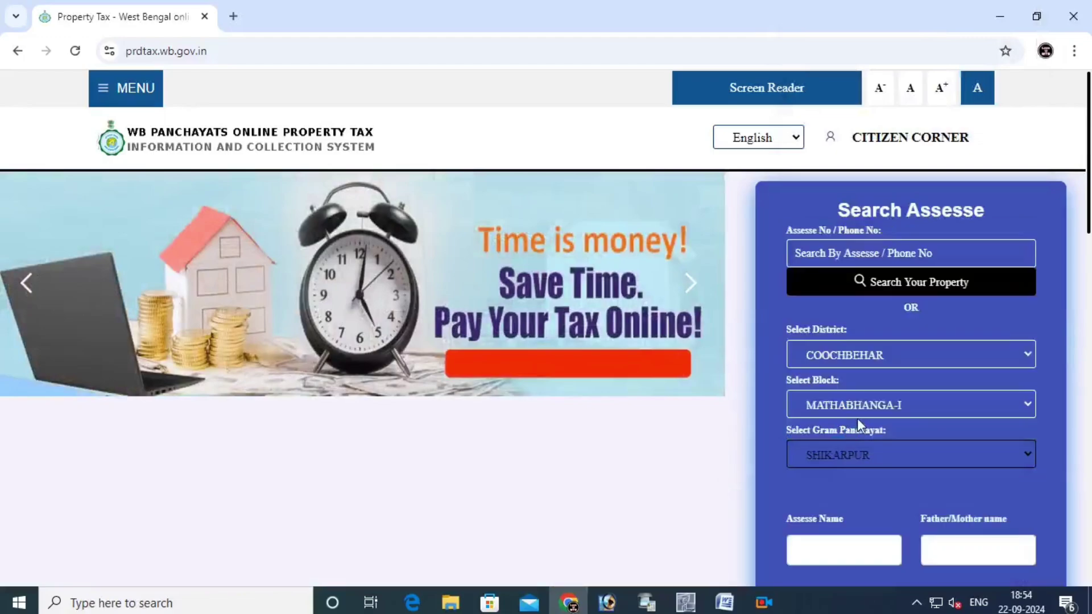
Try searching for the property by the assessee's name alone, examine the result columns, and close the results
scroll(876, 409, "down", 1)
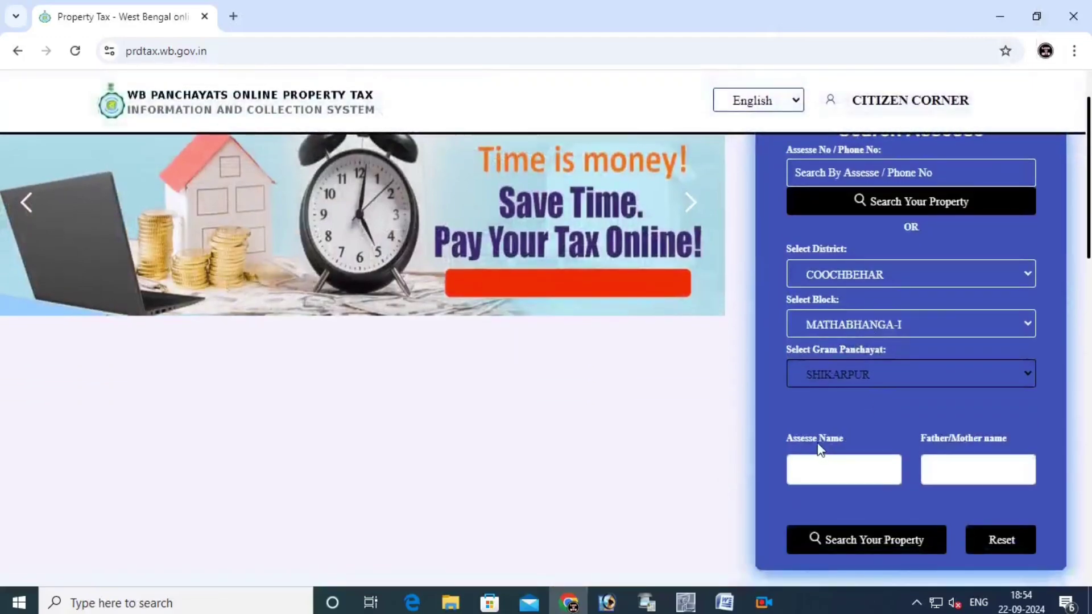
left_click_drag(782, 438, 845, 433)
left_click(915, 436)
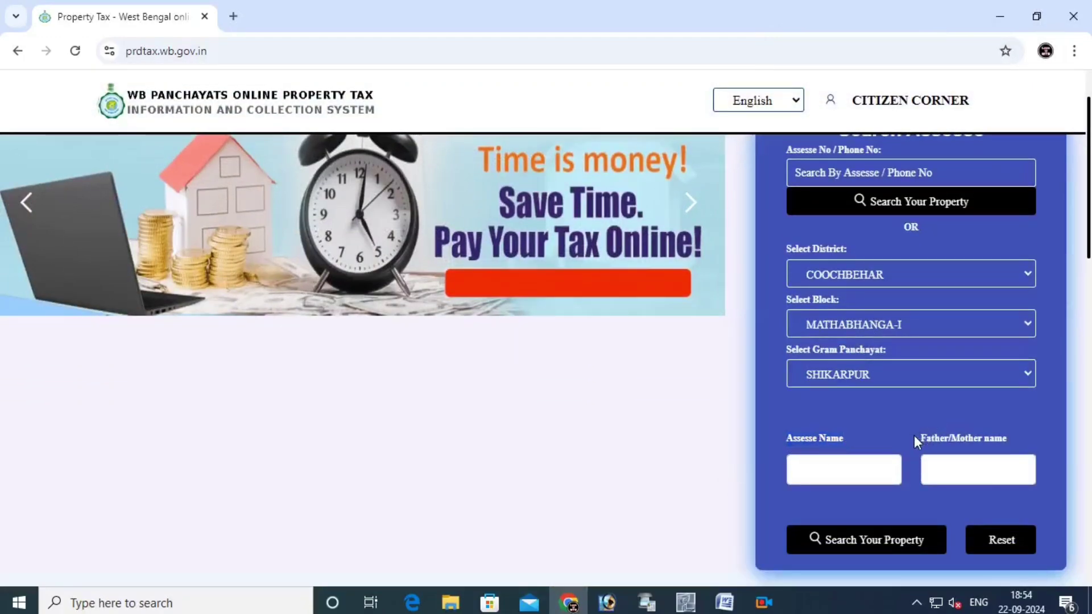
left_click(1015, 438)
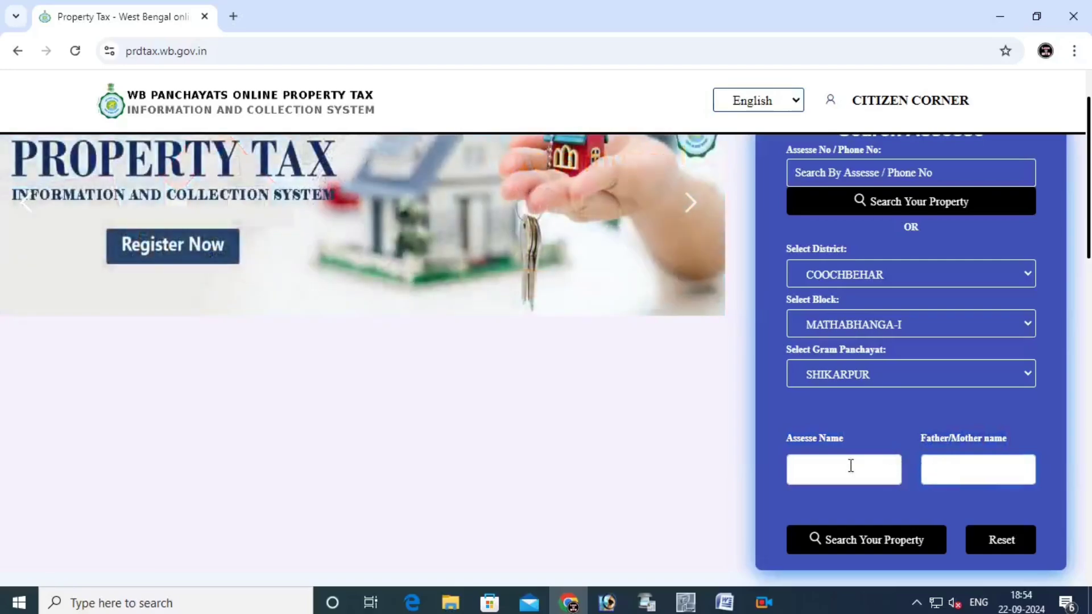
left_click(851, 466)
type("saf")
key("BackSpace")
key("BackSpace")
key("BackSpace")
type("chhap")
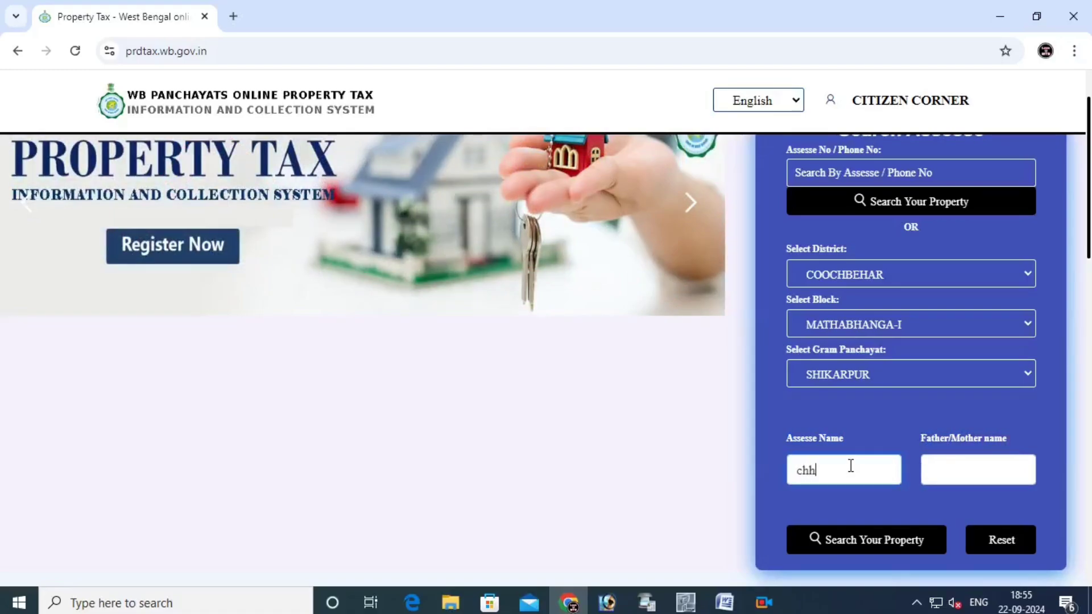
type("iar")
left_click(847, 541)
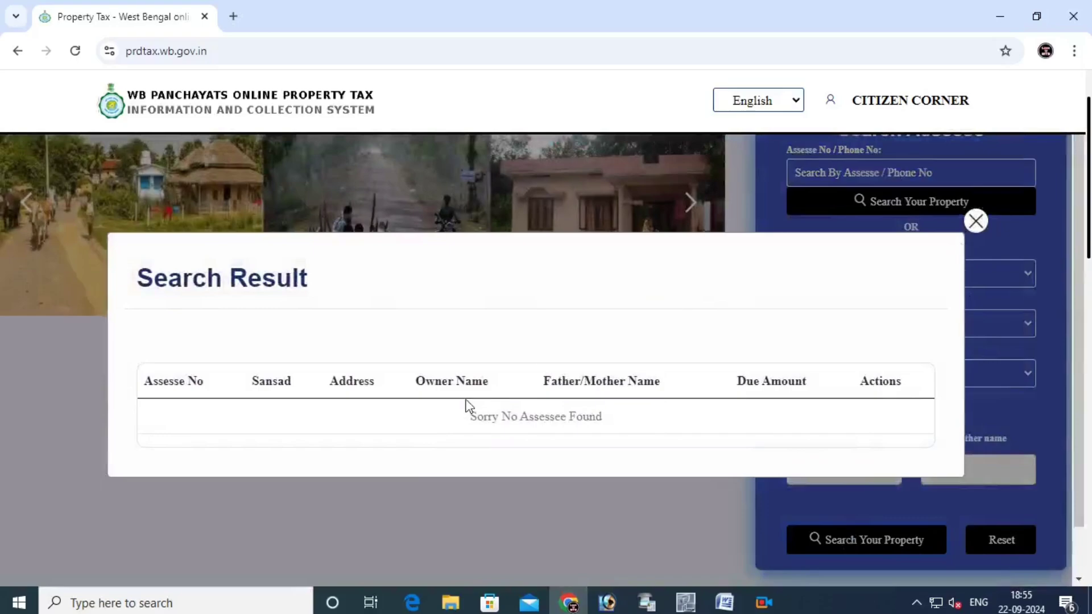
left_click_drag(143, 381, 923, 387)
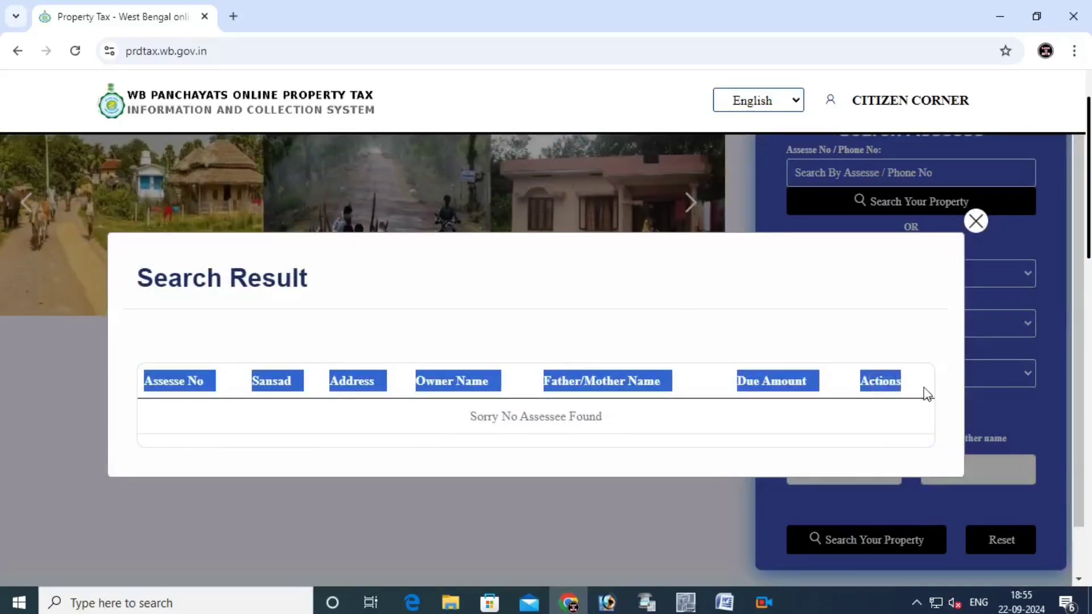
left_click(974, 221)
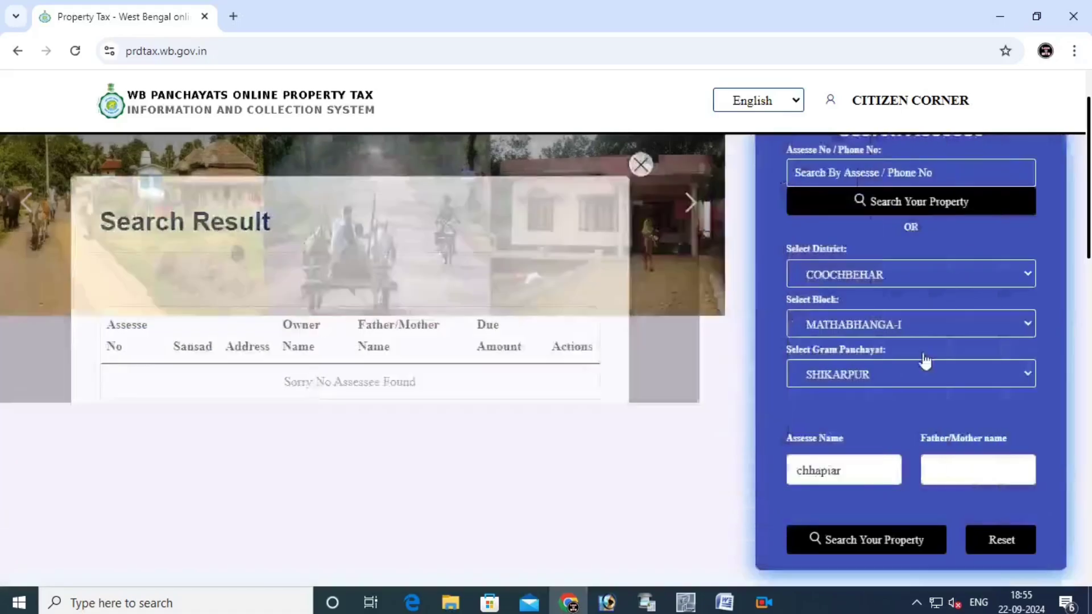
Try the property search again with a corrected spelling of the assessee's name, and close the results
left_click(829, 476)
key("BackSpace")
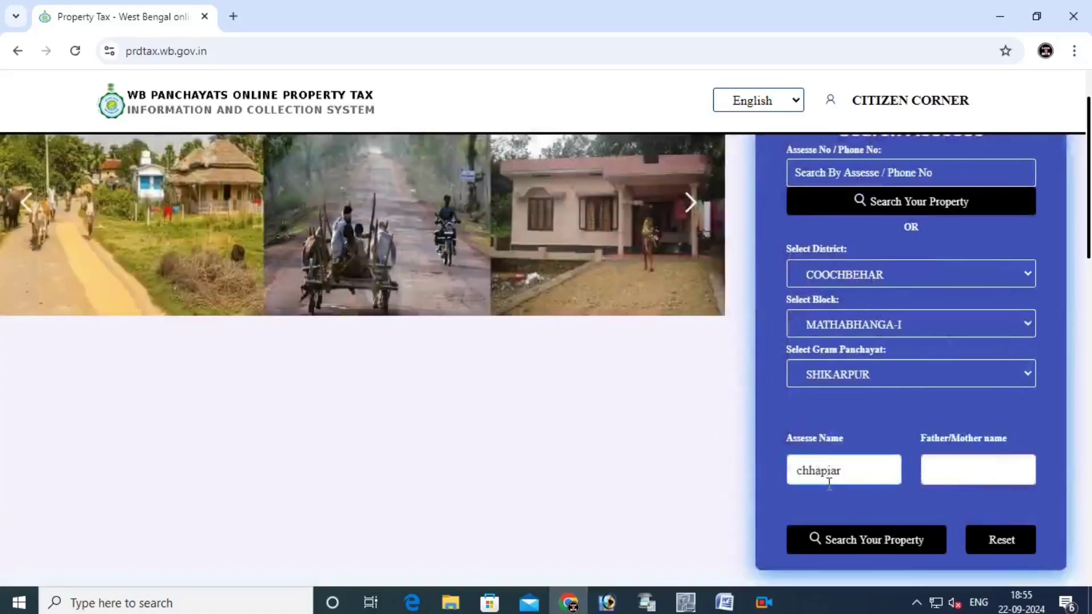
type("fi")
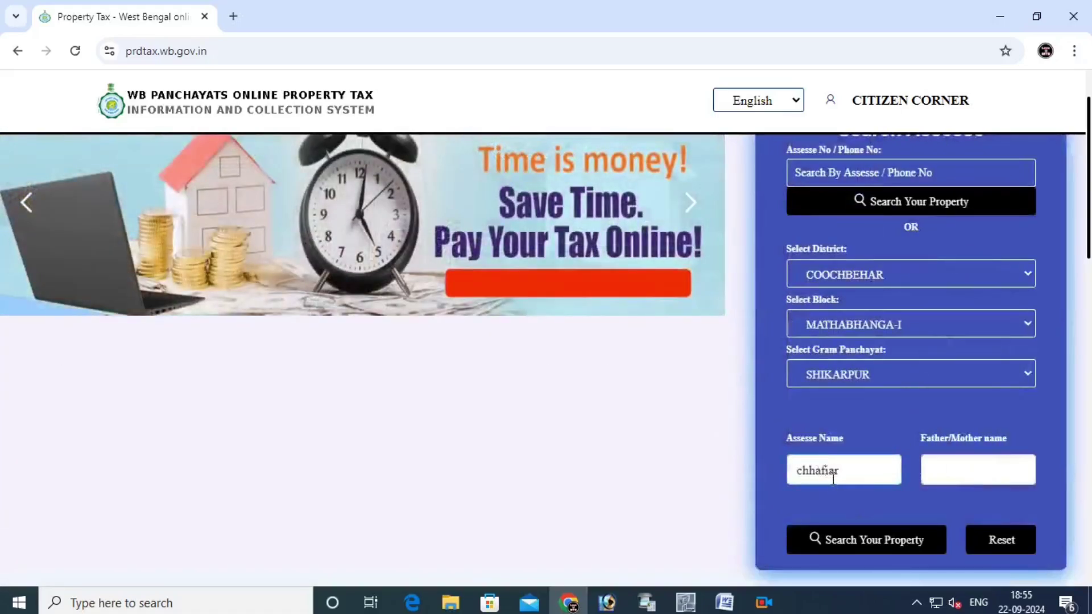
type("y")
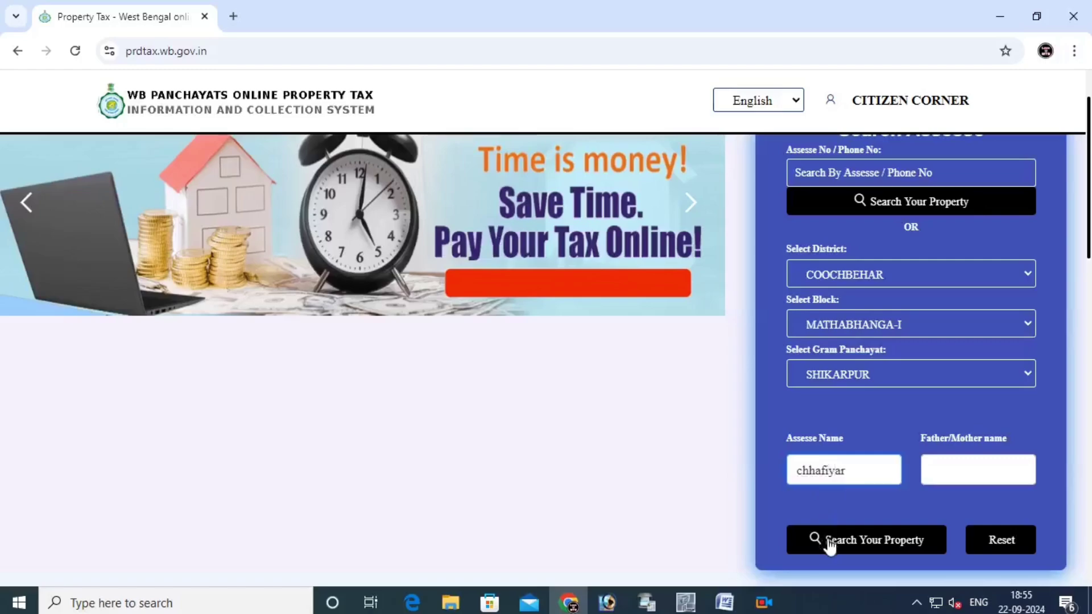
left_click(831, 542)
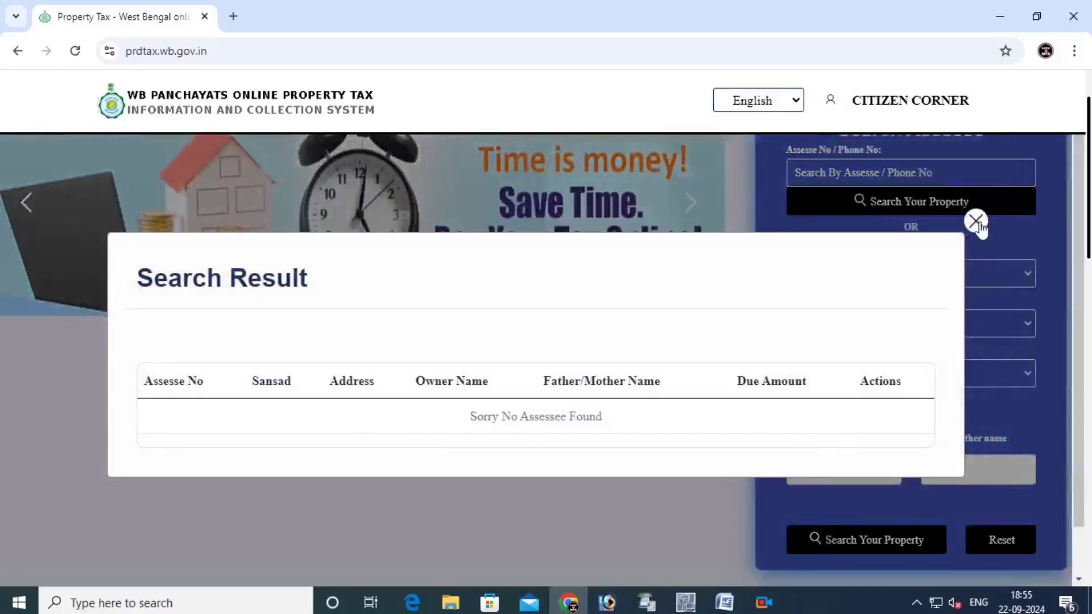
left_click(975, 221)
Replace the assessee name with a different person's name, search for the property, and close the results
left_click_drag(864, 470, 756, 495)
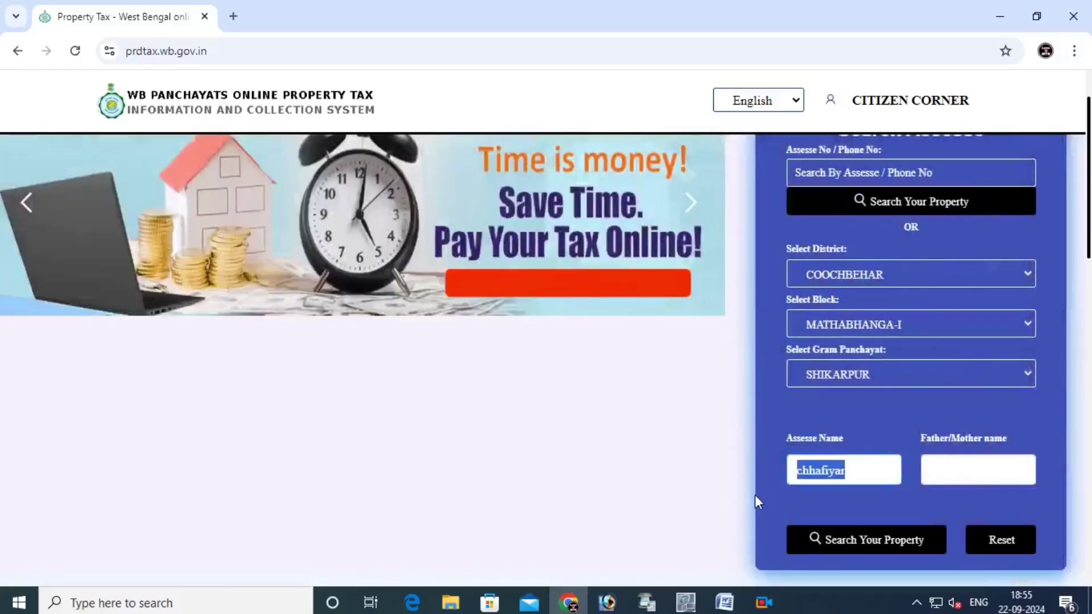
type("saf")
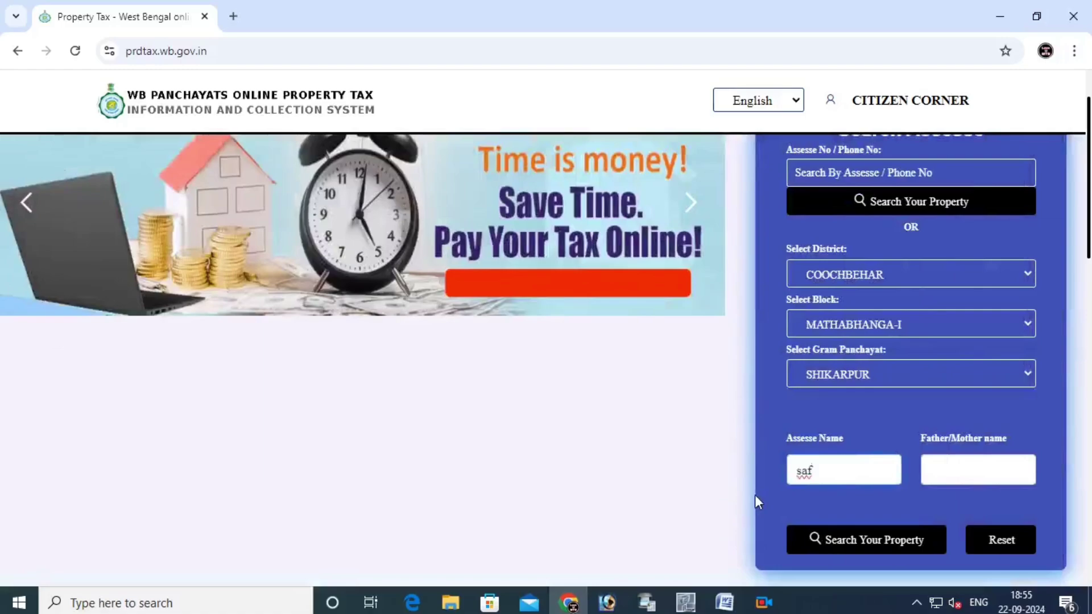
key("BackSpace")
key("BackSpace")
key("BackSpace")
type("kh")
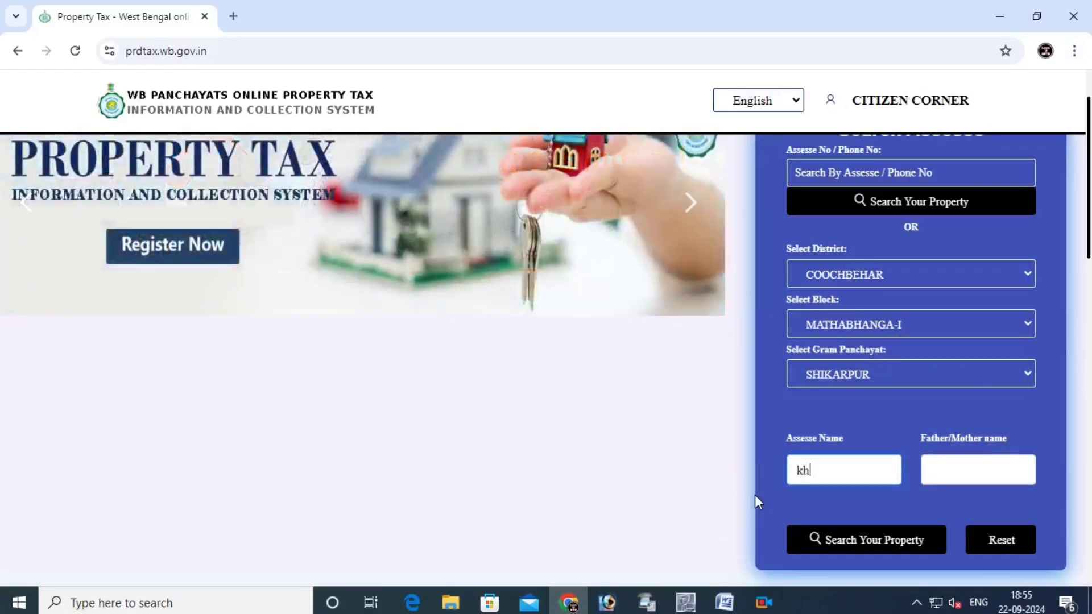
type("alek")
left_click(833, 543)
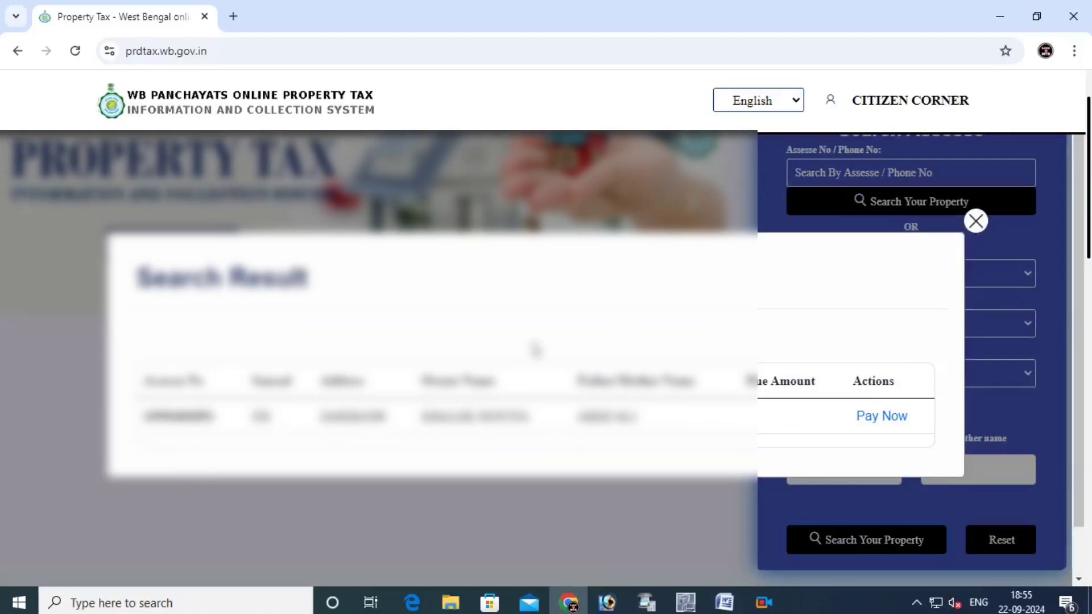
left_click(976, 220)
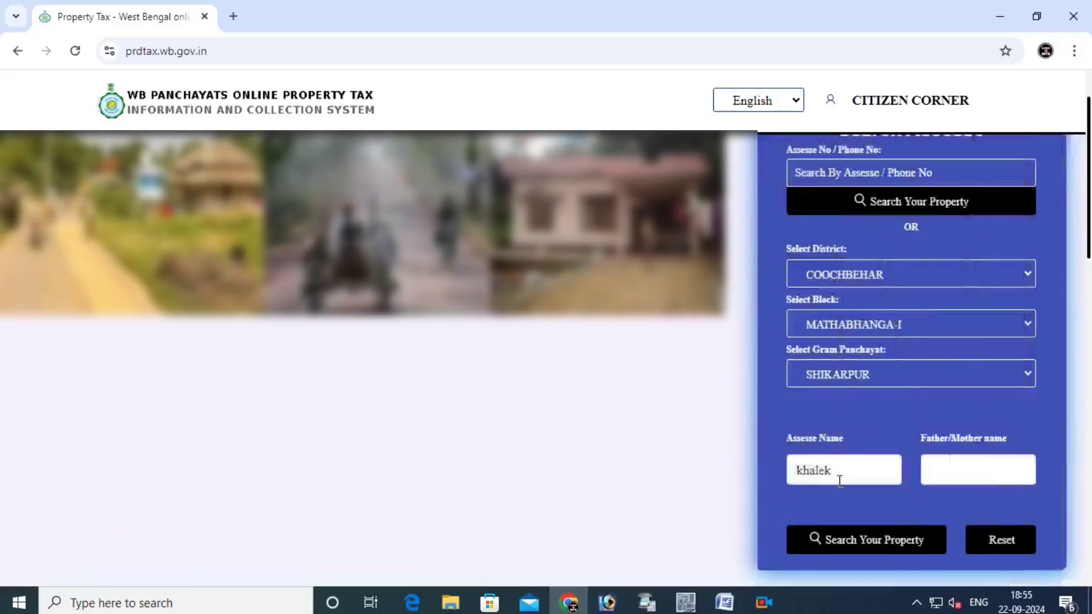
Search for the property under another assessee's name and locate the required assessee number in the result list
left_click_drag(839, 480, 713, 517)
type("aj")
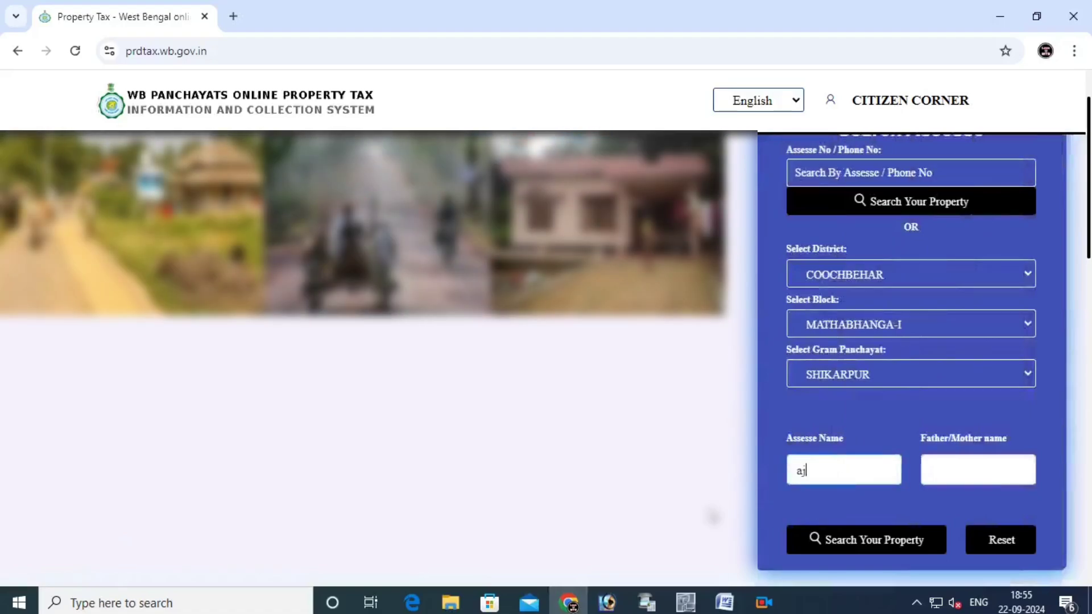
type("ijul")
left_click(819, 540)
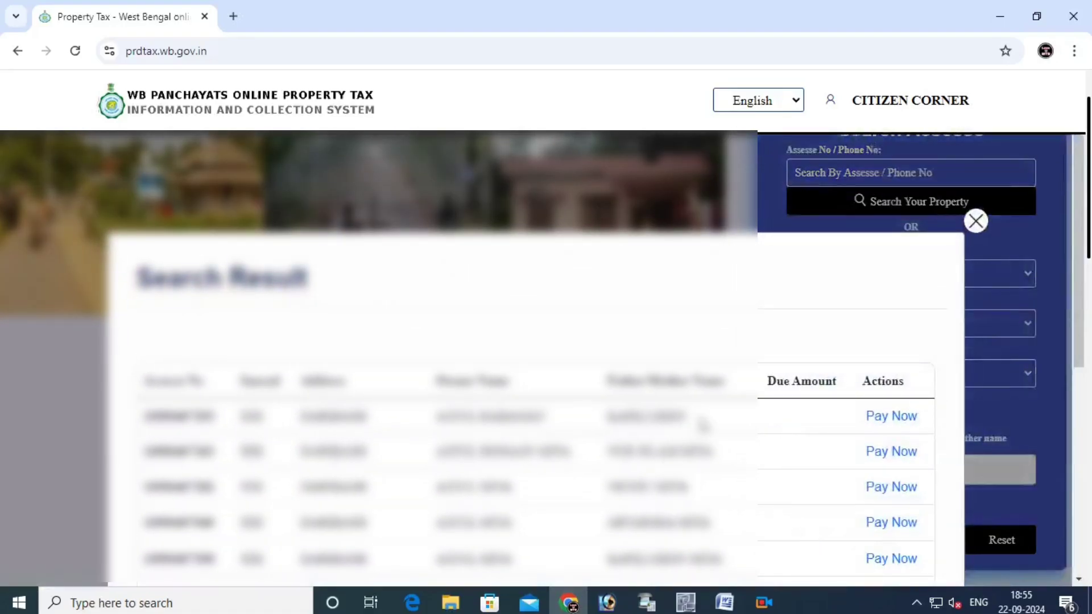
scroll(708, 418, "down", 4)
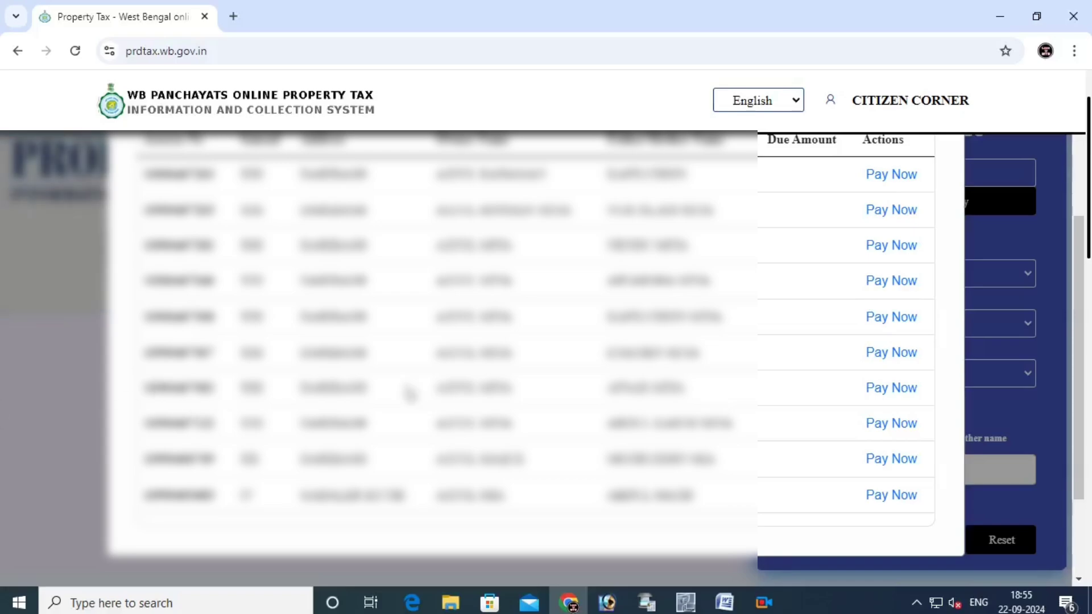
left_click_drag(215, 389, 200, 388)
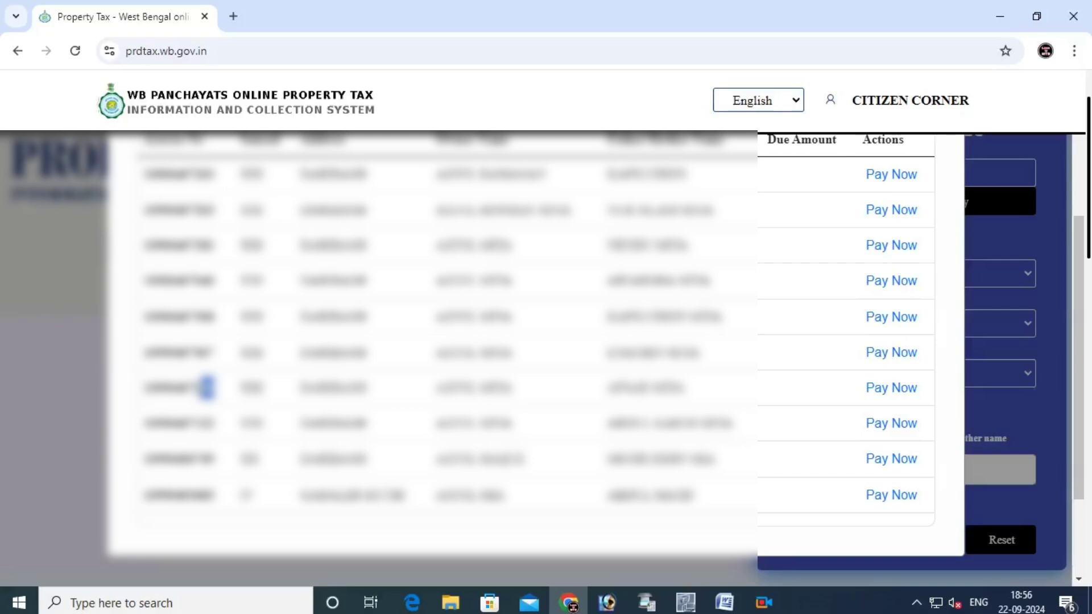
Open the payment option for the seventh listed assessee and log in with the phone number and the one-time password
left_click(887, 389)
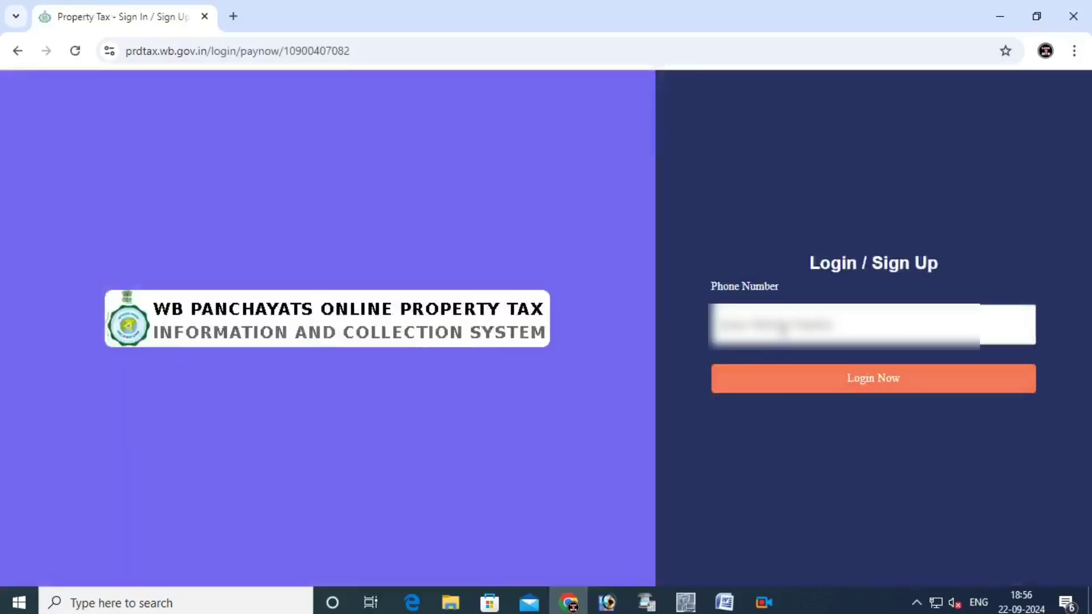
left_click(784, 330)
type("XXXXXX")
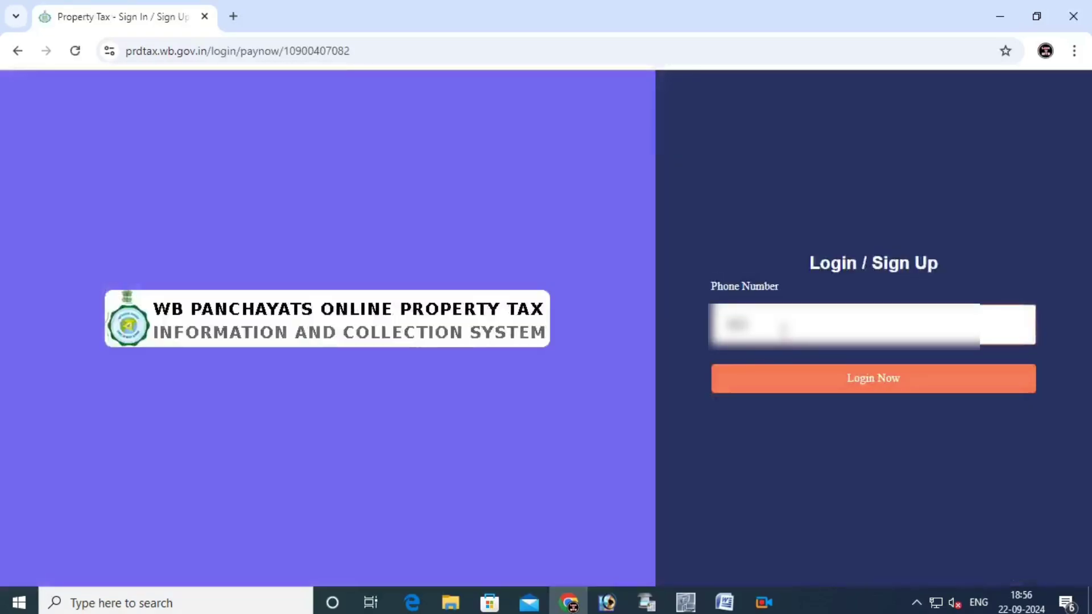
type("X")
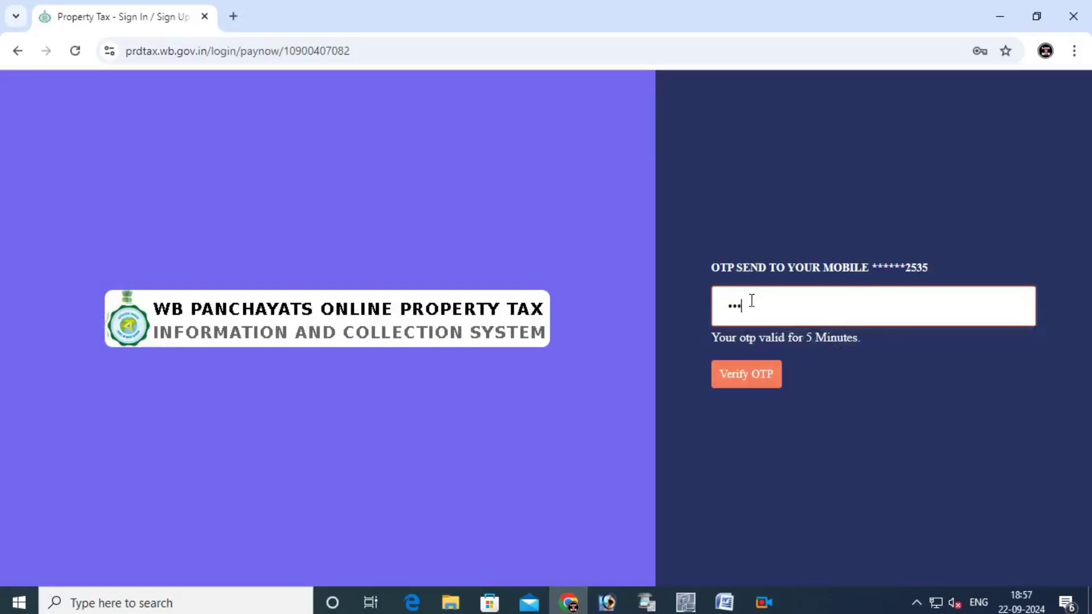
type("XXX")
left_click(740, 374)
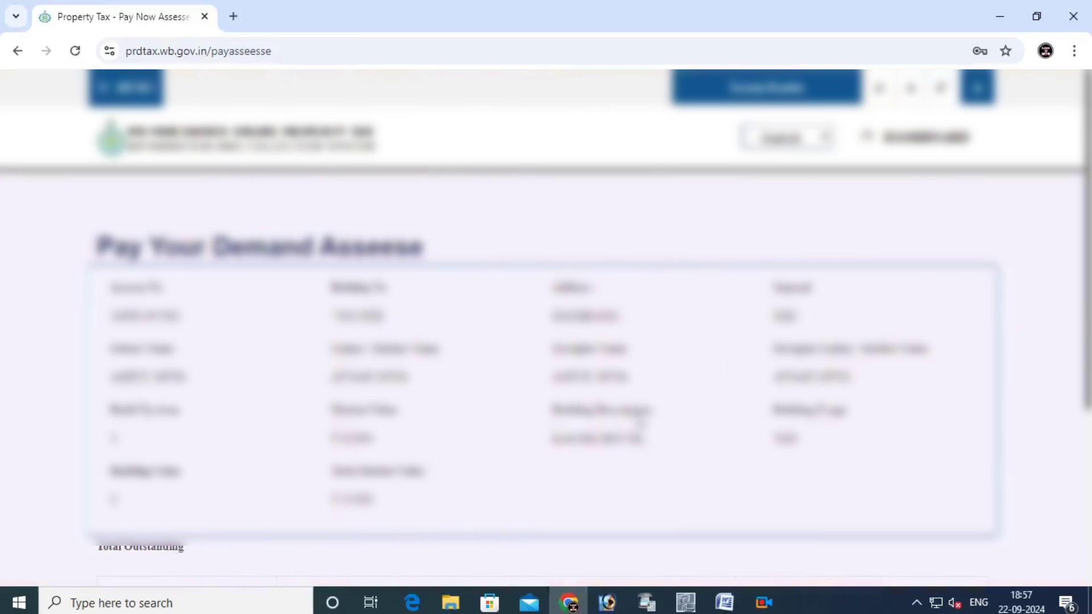
Copy the assessee number from the demand details and examine the total outstanding section
left_click_drag(112, 325, 180, 306)
right_click(145, 320)
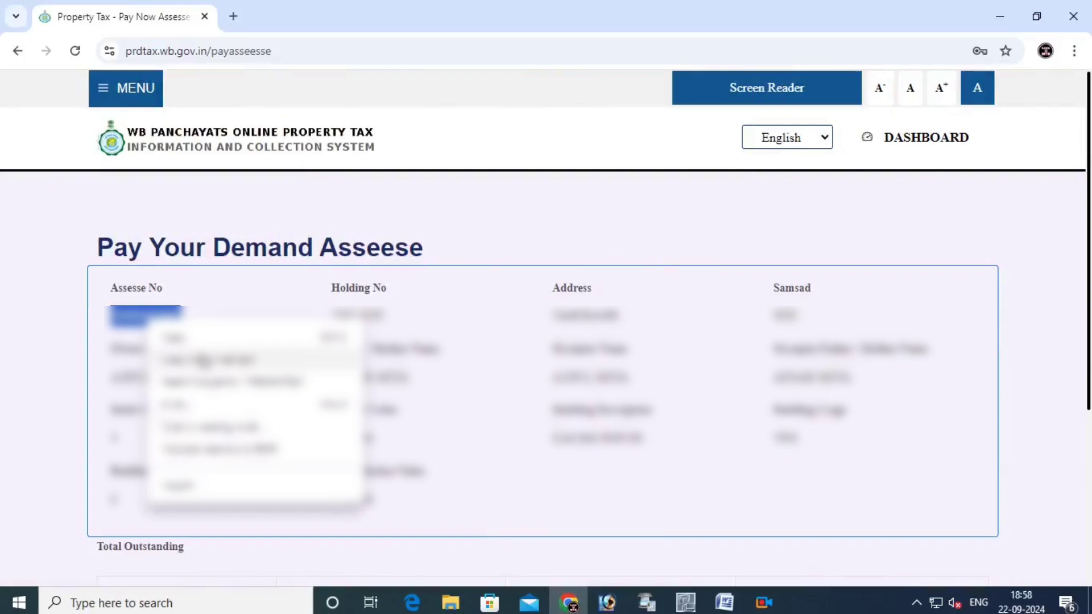
left_click(203, 344)
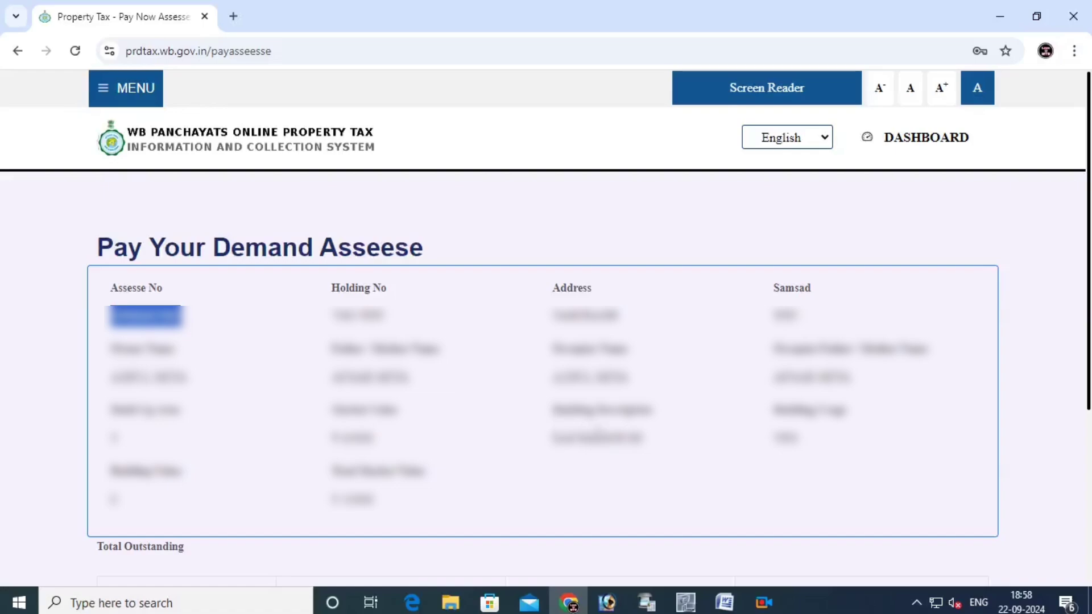
scroll(557, 425, "down", 5)
left_click_drag(512, 330, 556, 333)
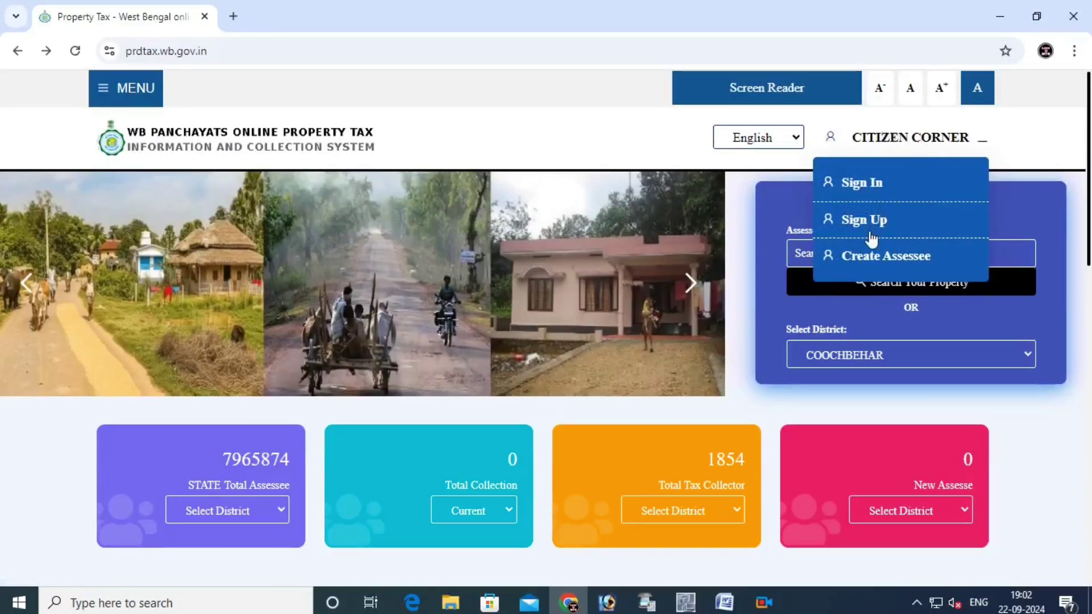
Start creating a new assessee from Citizen Corner and verify the one-time password to open the house property self-declaration form
left_click(878, 263)
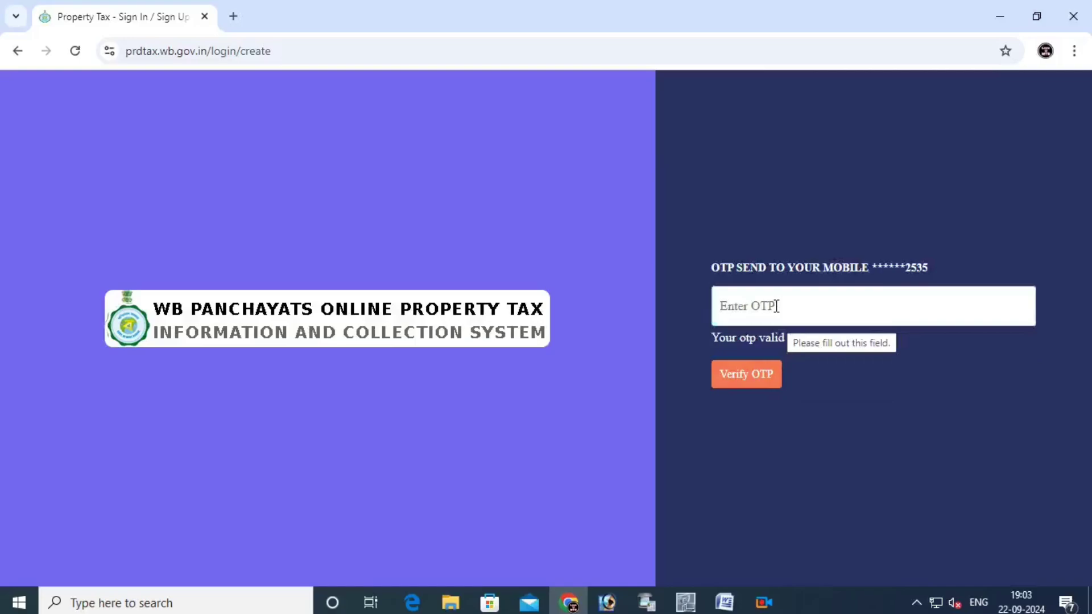
left_click(746, 374)
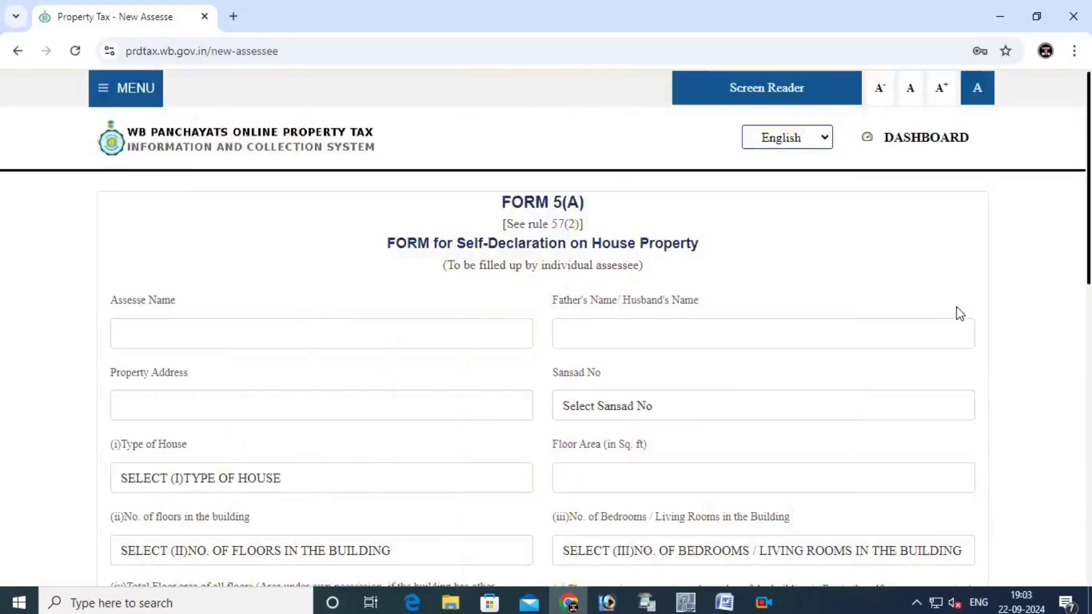
Examine the assessee name, father's or husband's name and property address fields of the self-declaration form
scroll(760, 234, "down", 1)
scroll(760, 234, "up", 1)
scroll(760, 234, "down", 1)
scroll(746, 224, "up", 1)
left_click_drag(108, 300, 182, 302)
left_click(188, 301)
left_click_drag(549, 301, 709, 299)
left_click(694, 298)
scroll(180, 317, "down", 1)
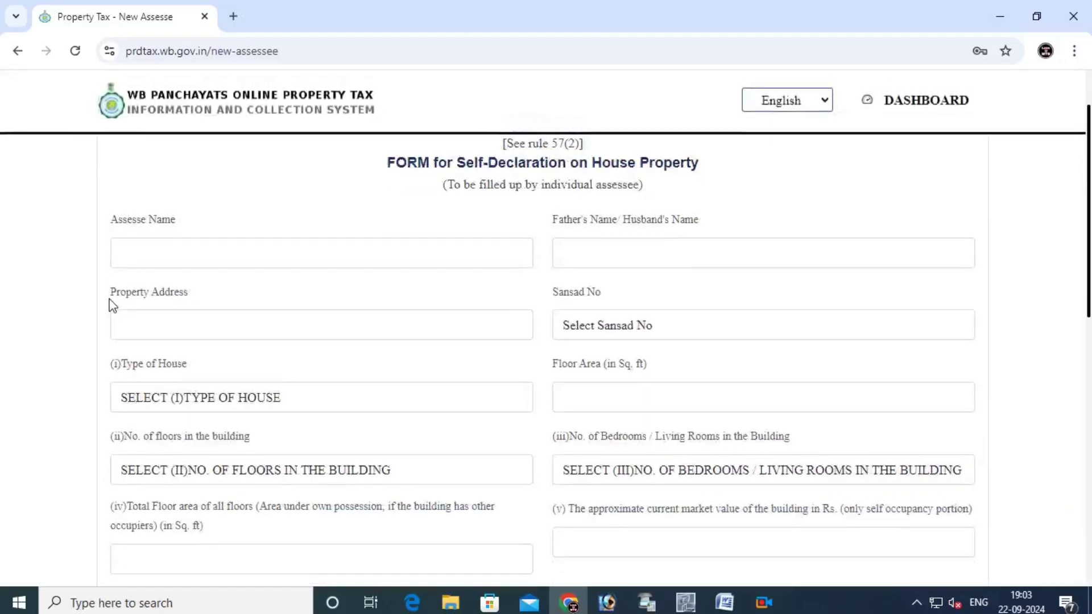
left_click_drag(113, 305, 200, 302)
left_click(200, 302)
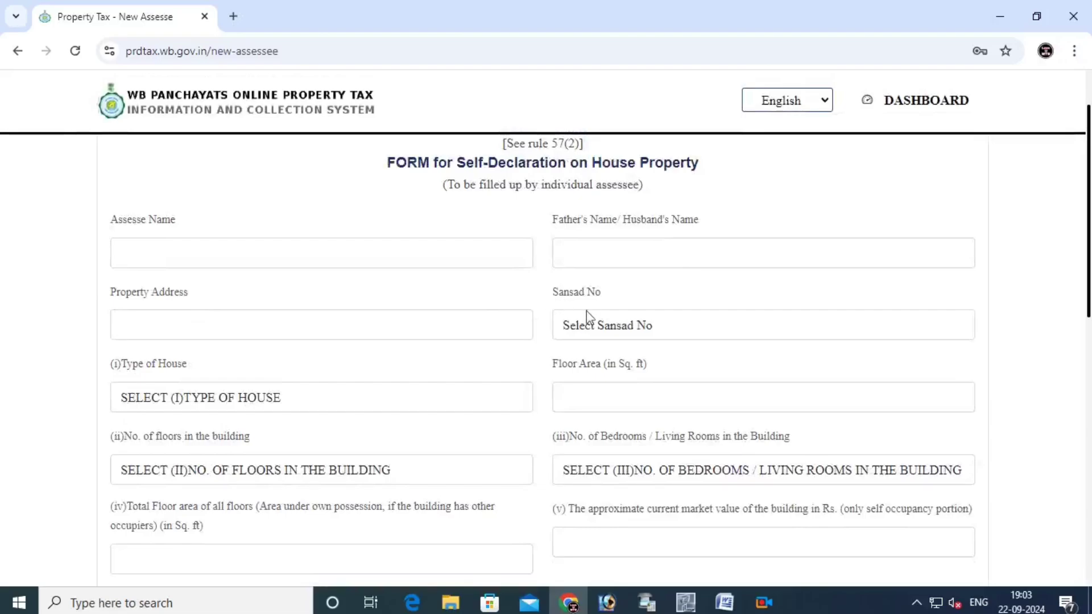
Set the Sansad No to WEST DARIBASHXXI
left_click_drag(556, 297, 623, 297)
left_click(624, 297)
left_click(612, 324)
scroll(639, 178, "down", 3)
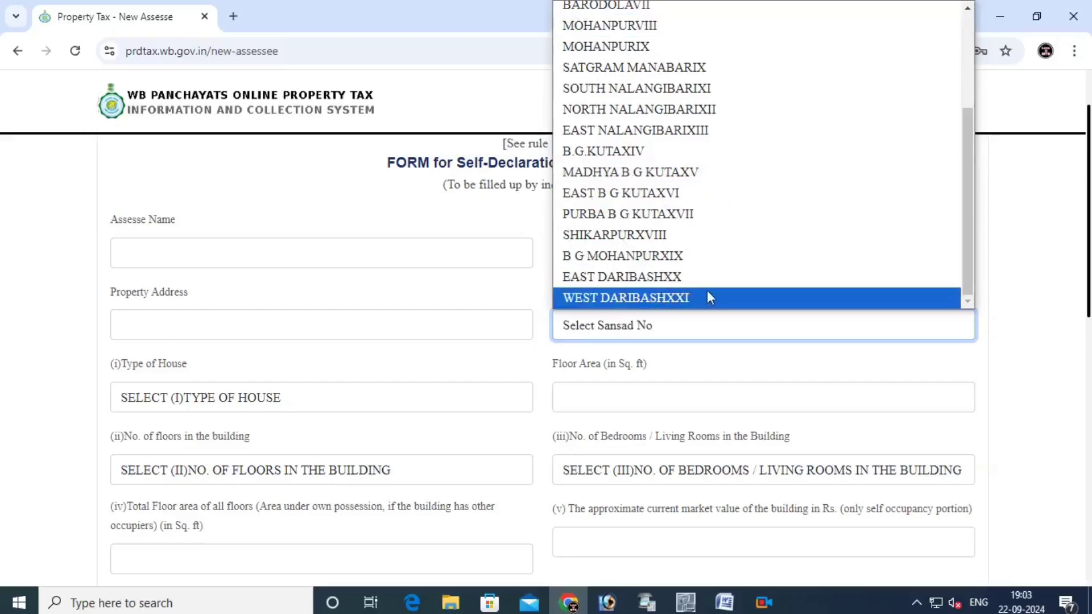
left_click(662, 296)
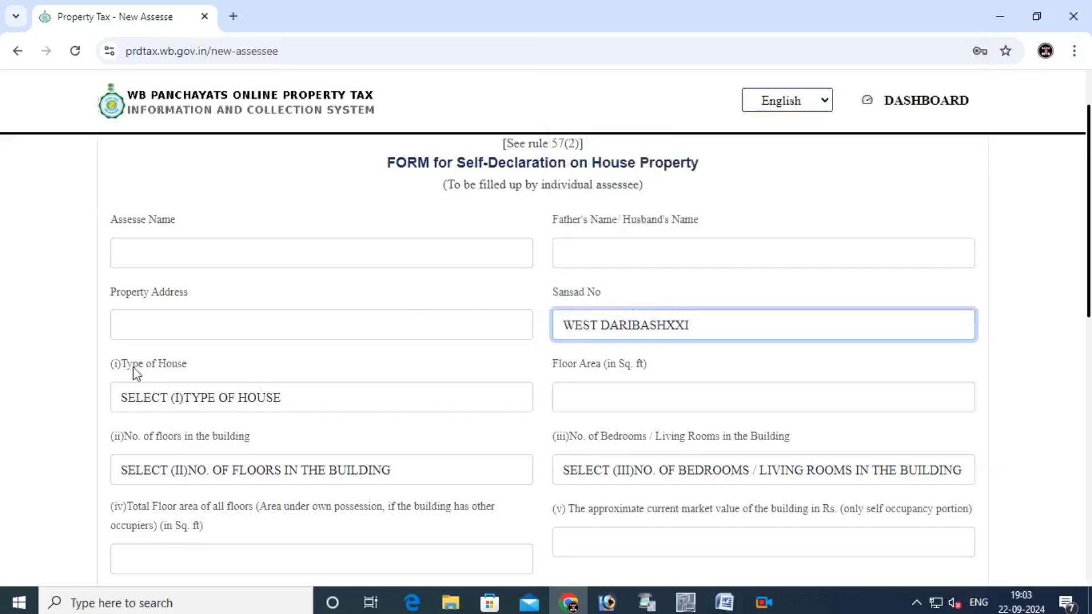
Set the type of house to (i)(c) Cemented floor and Brick wall and Concrete roof, Pucca House, and examine the floor area field
left_click(128, 398)
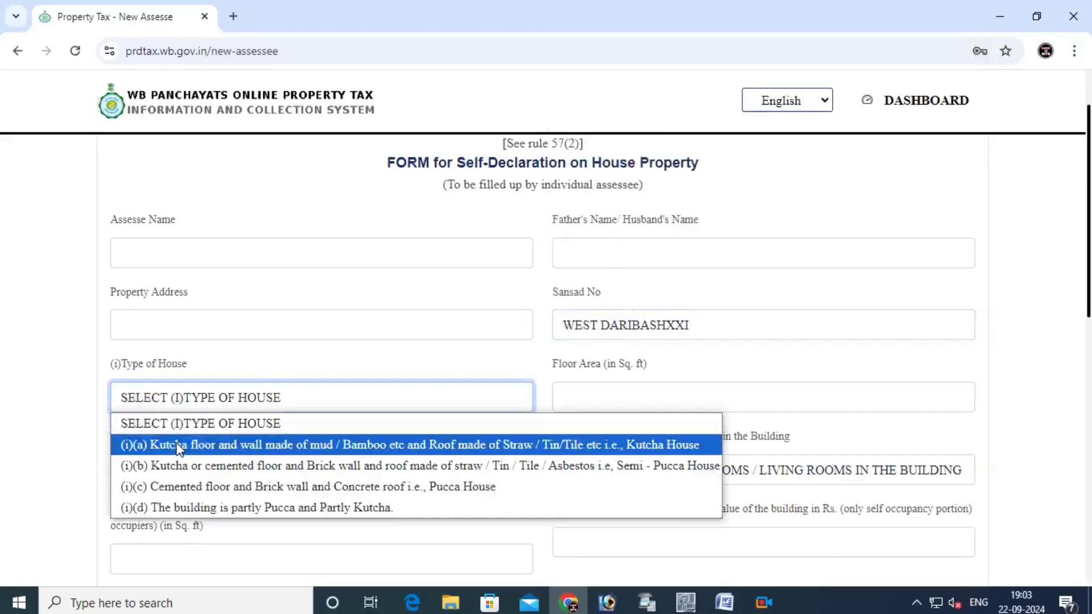
left_click(183, 487)
triple_click(580, 380)
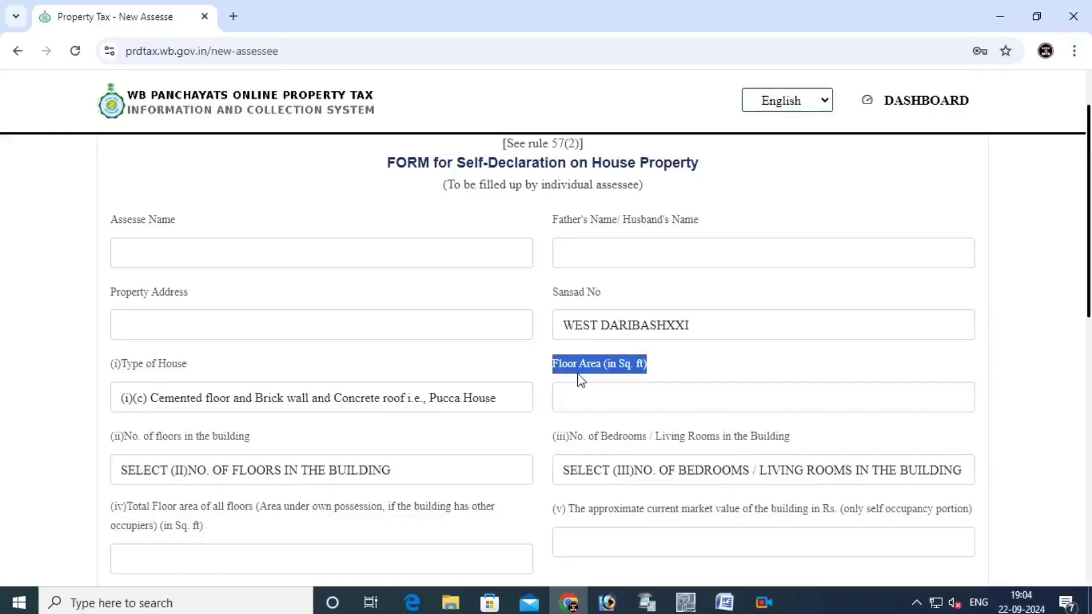
left_click(577, 378)
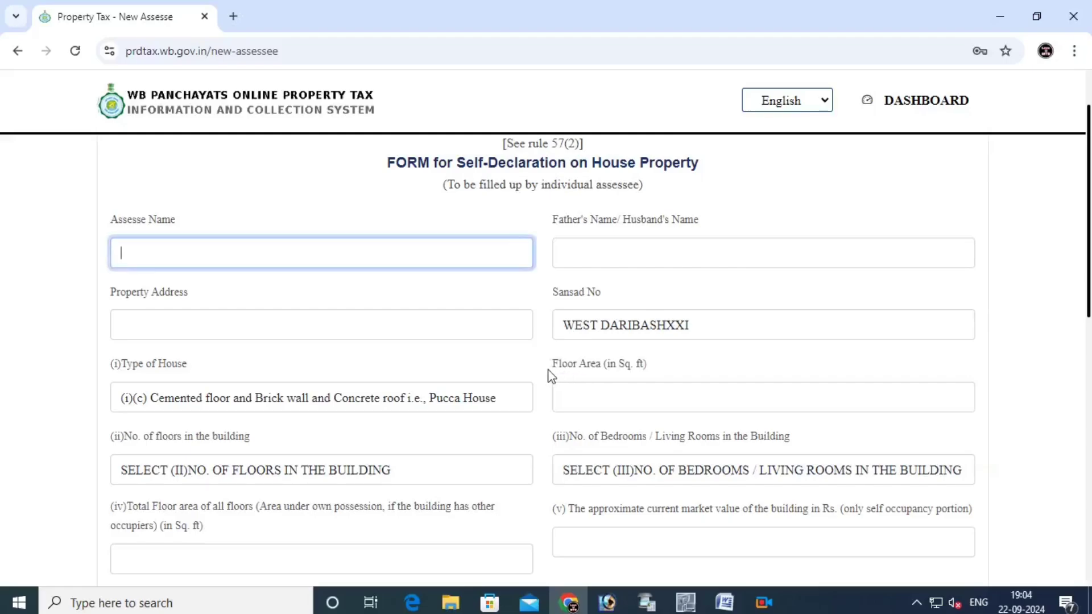
left_click_drag(551, 376, 666, 373)
left_click(667, 372)
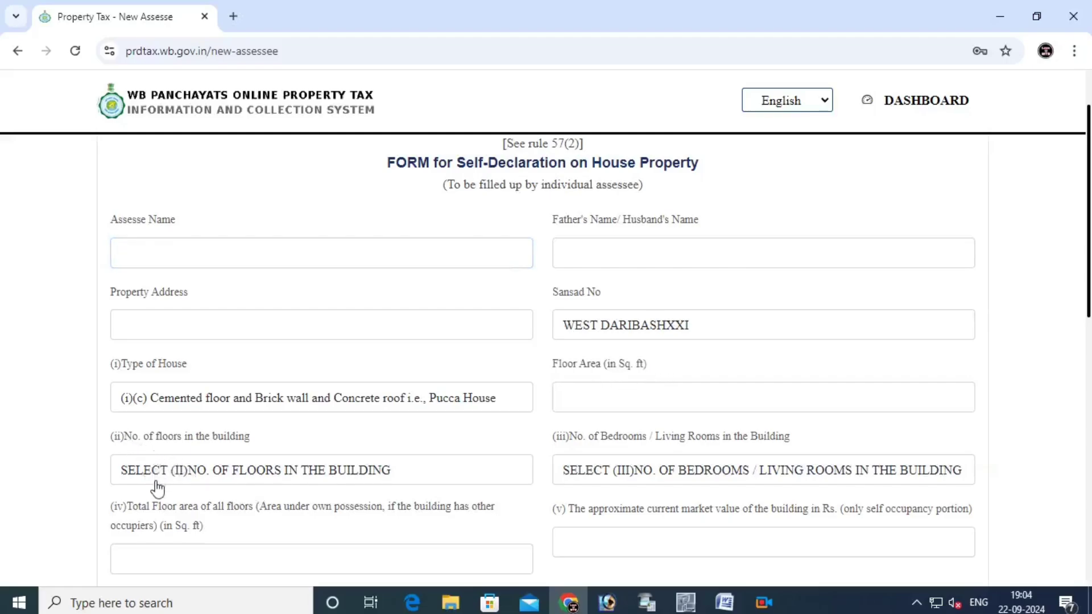
Set the number of floors in the building to 2 and the number of bedrooms / living rooms to 4
left_click_drag(138, 441, 263, 439)
left_click(241, 481)
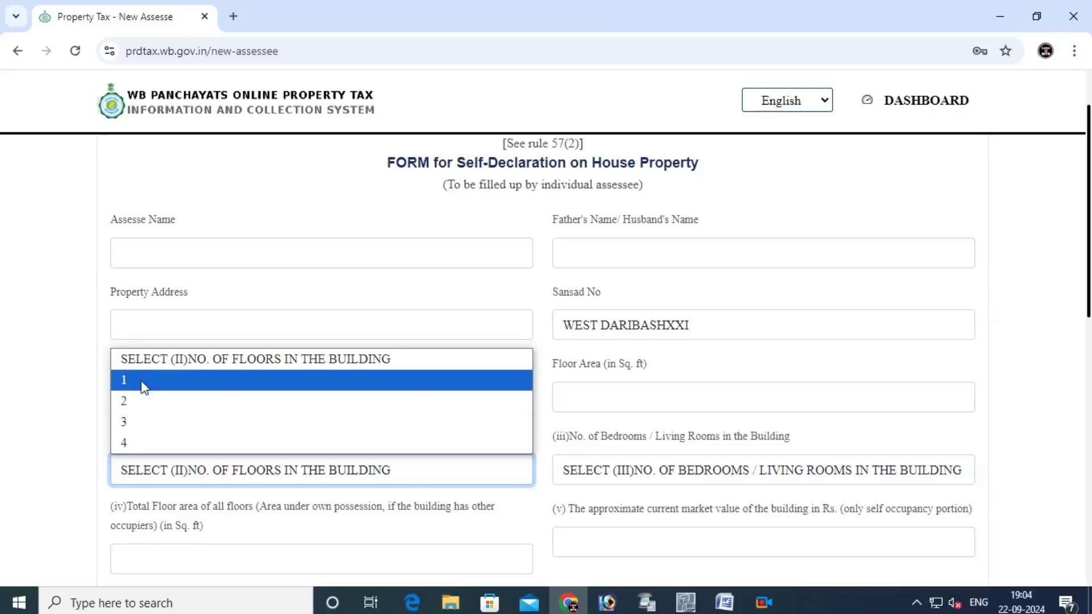
left_click(144, 401)
left_click(607, 469)
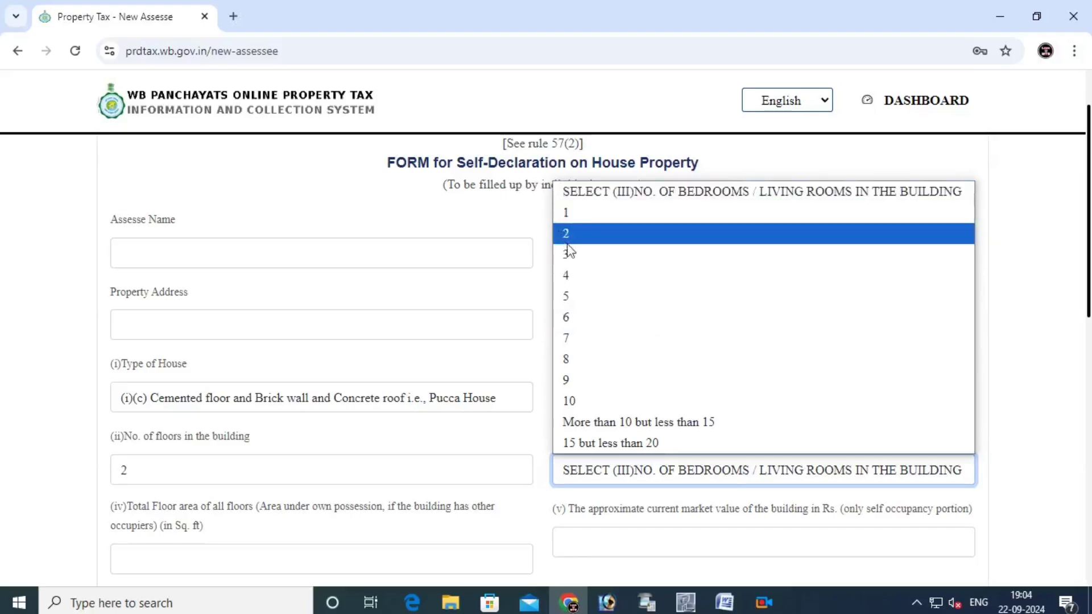
left_click(575, 276)
Reset the number of floors and the number of bedrooms / living rooms to their unselected placeholders
left_click(309, 471)
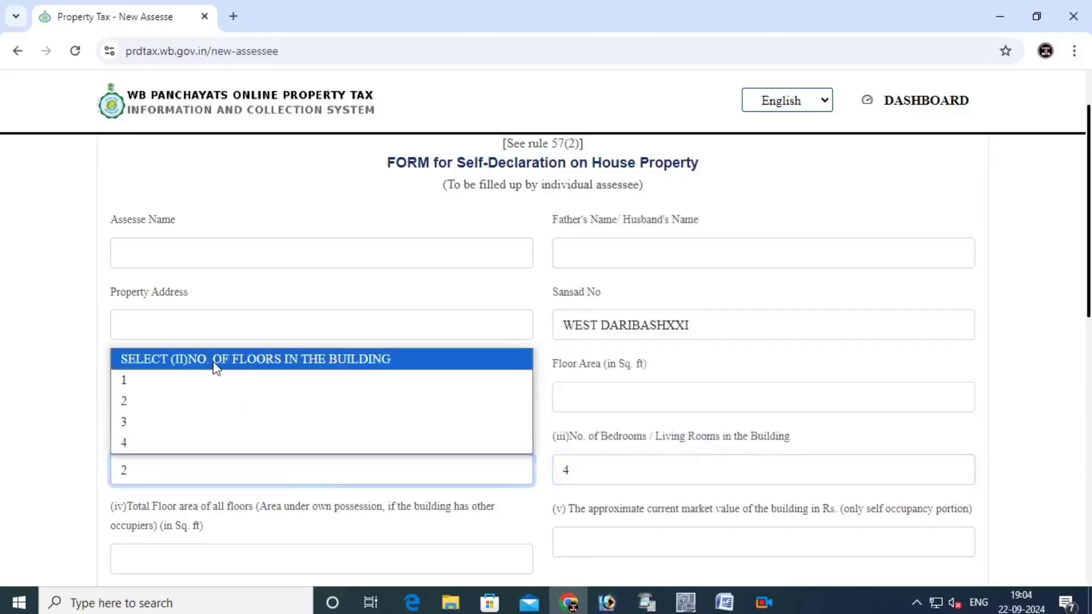
left_click(215, 360)
left_click(637, 469)
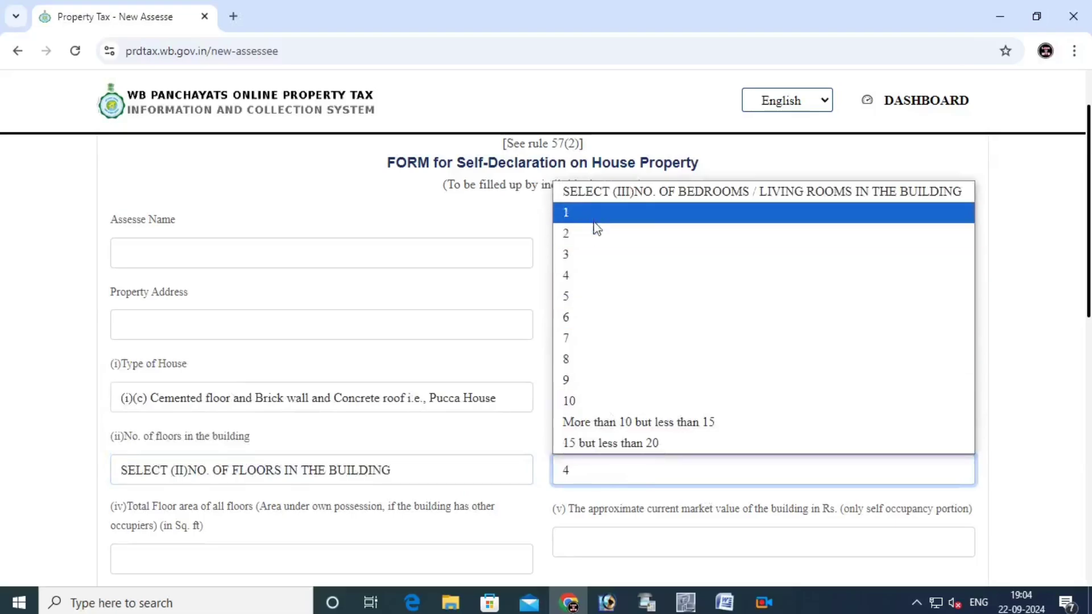
left_click(596, 199)
Examine the questions on total floor area of all floors and approximate current market value of the building
scroll(514, 397, "down", 3)
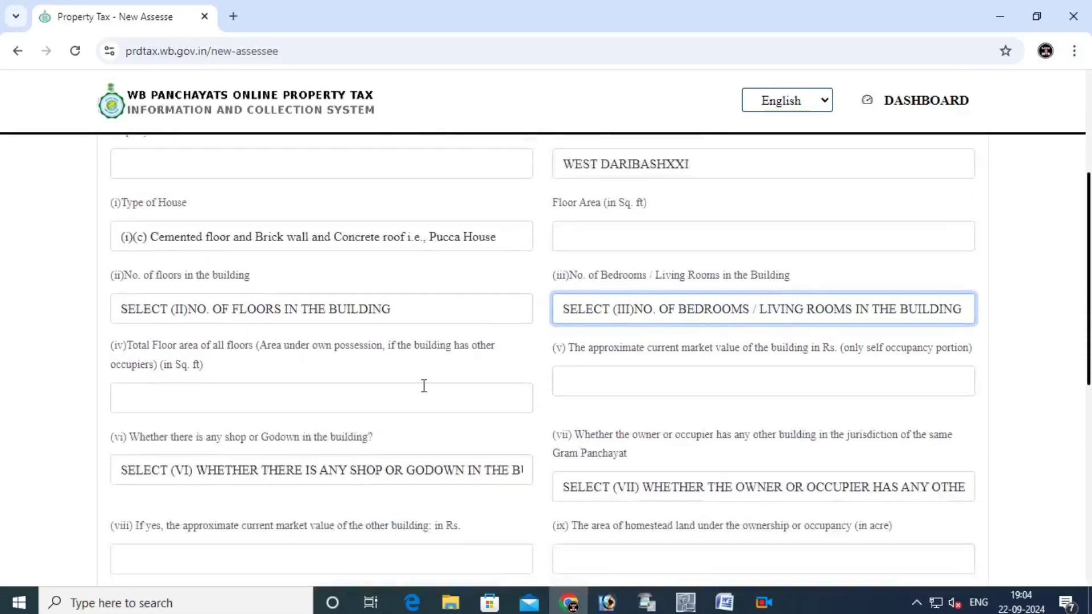
left_click_drag(127, 346, 275, 364)
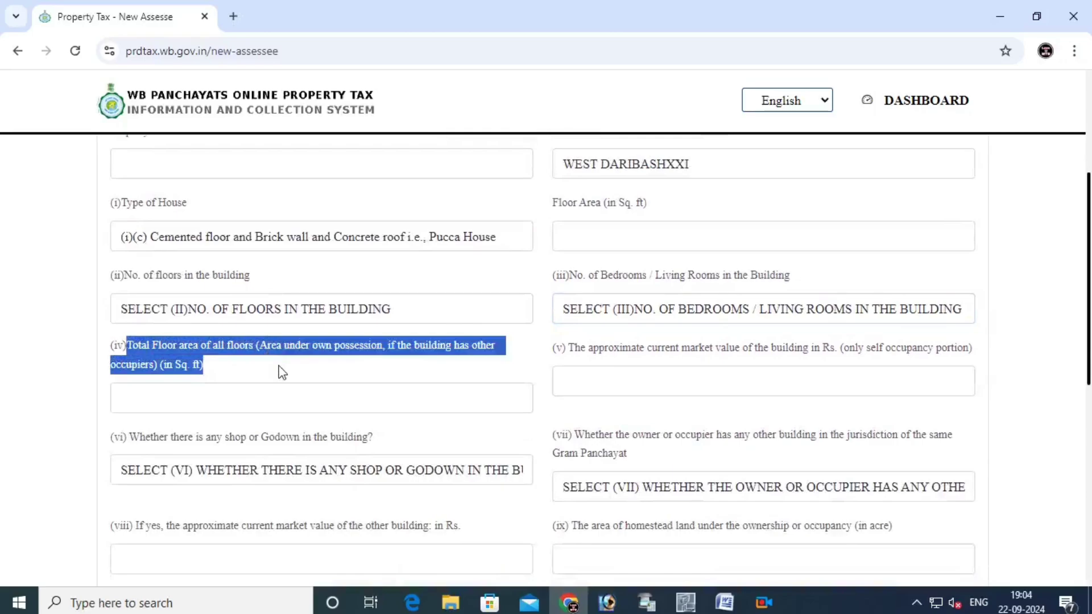
left_click(280, 372)
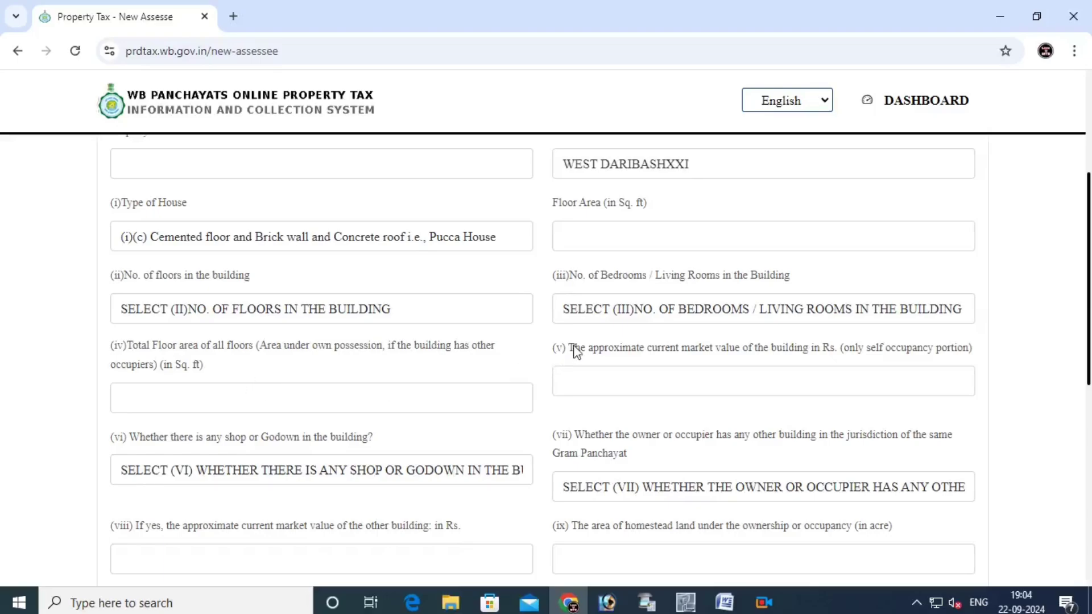
left_click_drag(567, 349, 961, 359)
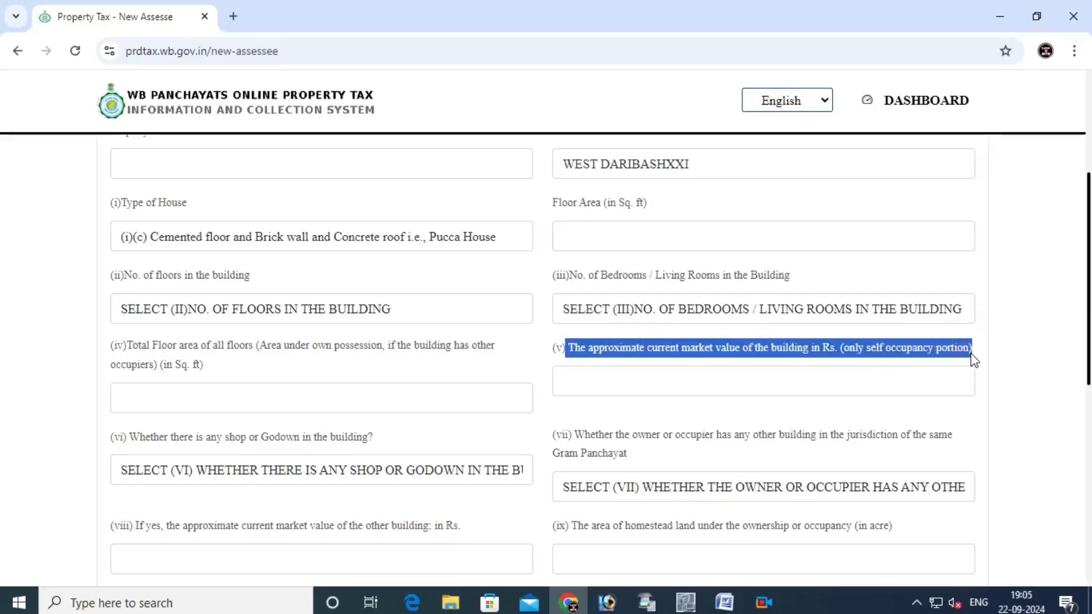
left_click(971, 358)
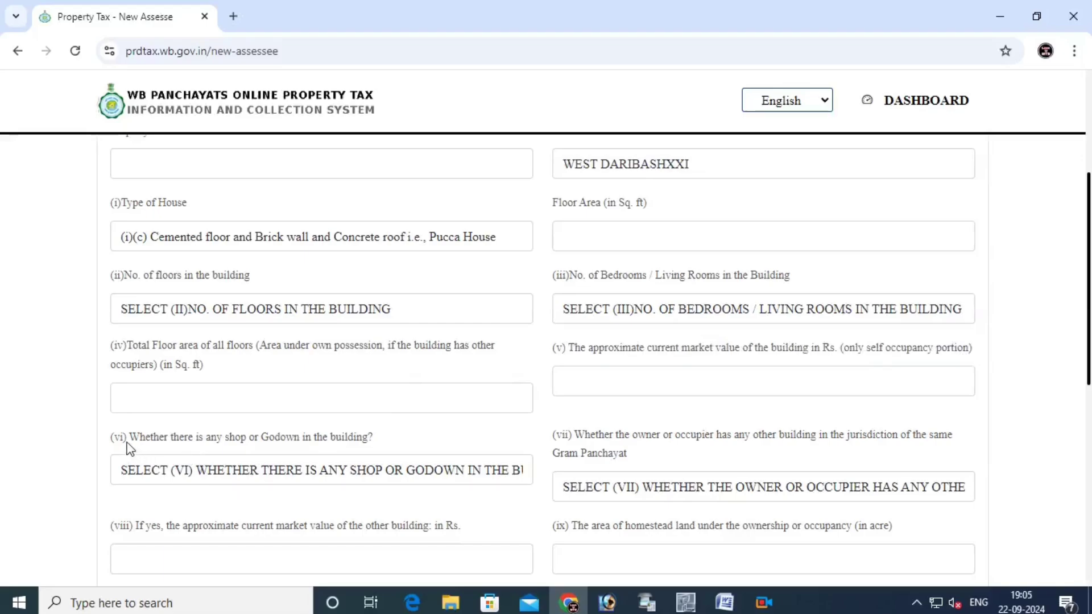
Answer Yes to the shop or godown question and to the question on other buildings in the same Gram Panchayat
left_click_drag(127, 441, 380, 451)
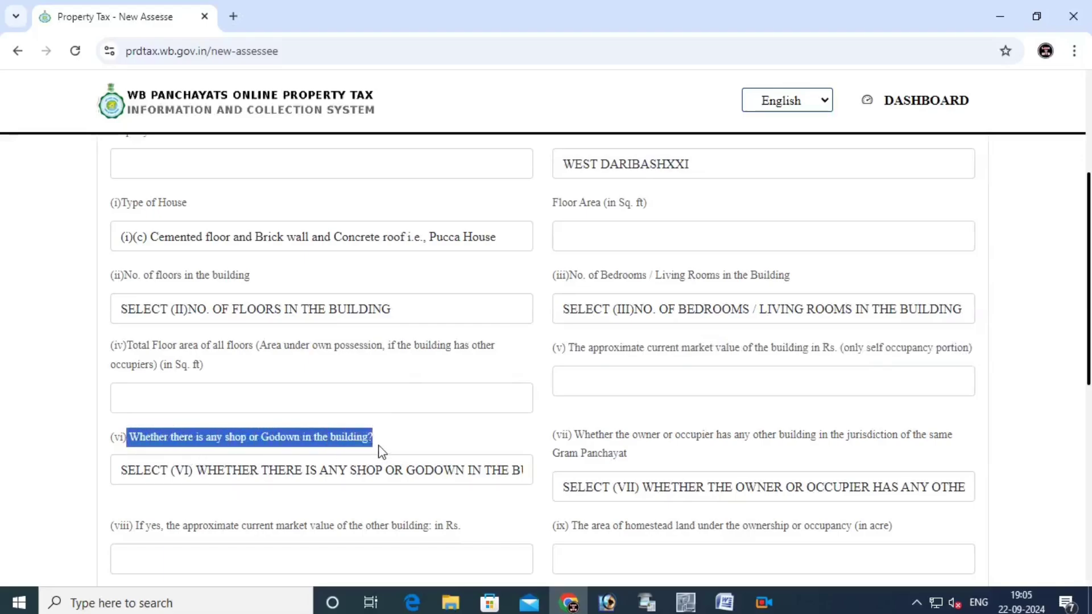
left_click(381, 451)
left_click(364, 476)
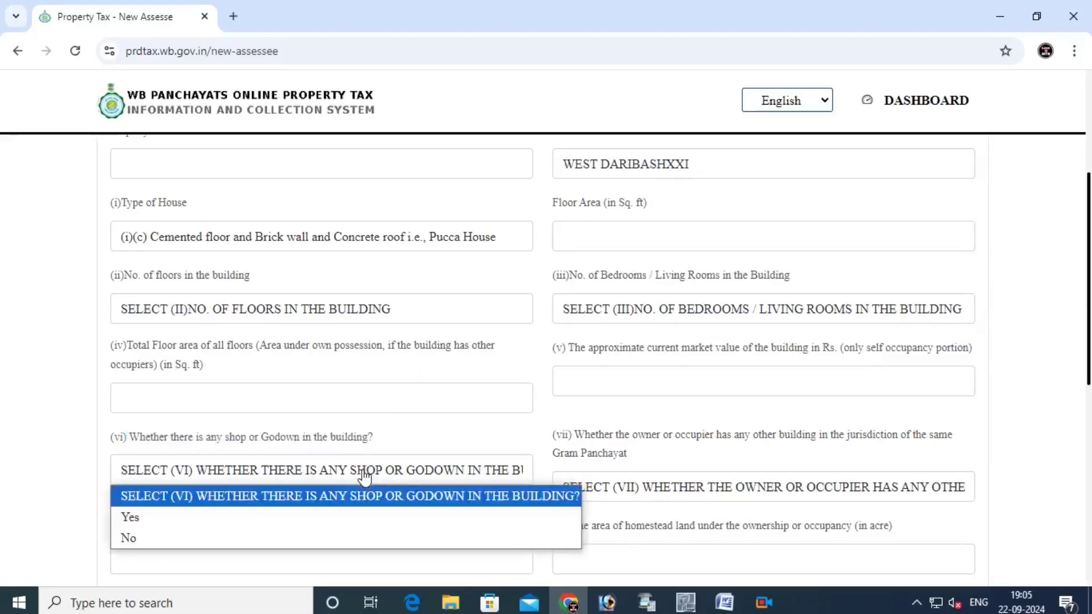
left_click(227, 518)
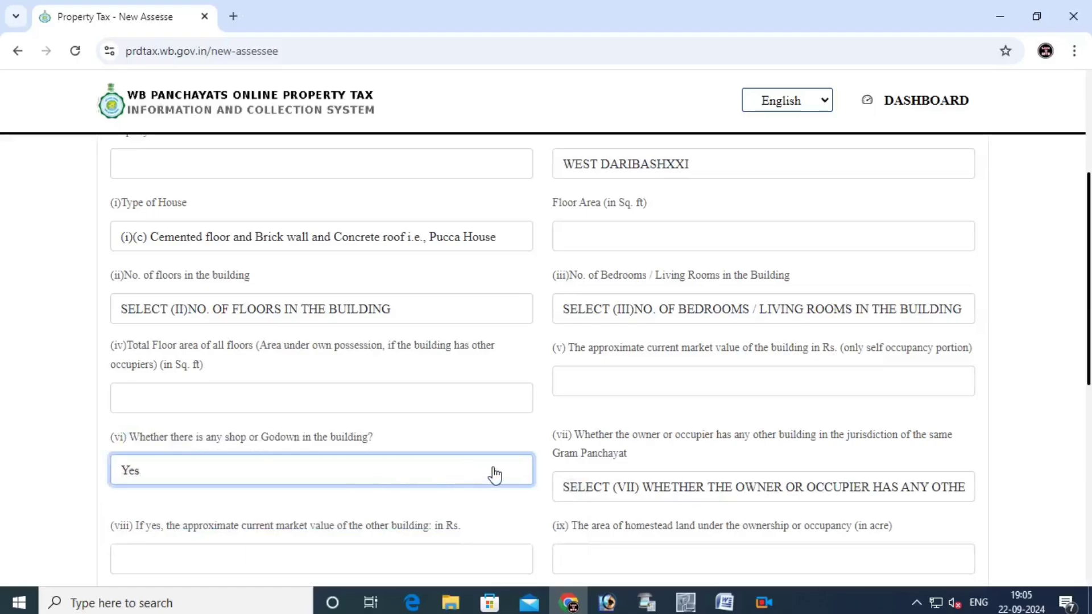
left_click_drag(577, 436, 756, 452)
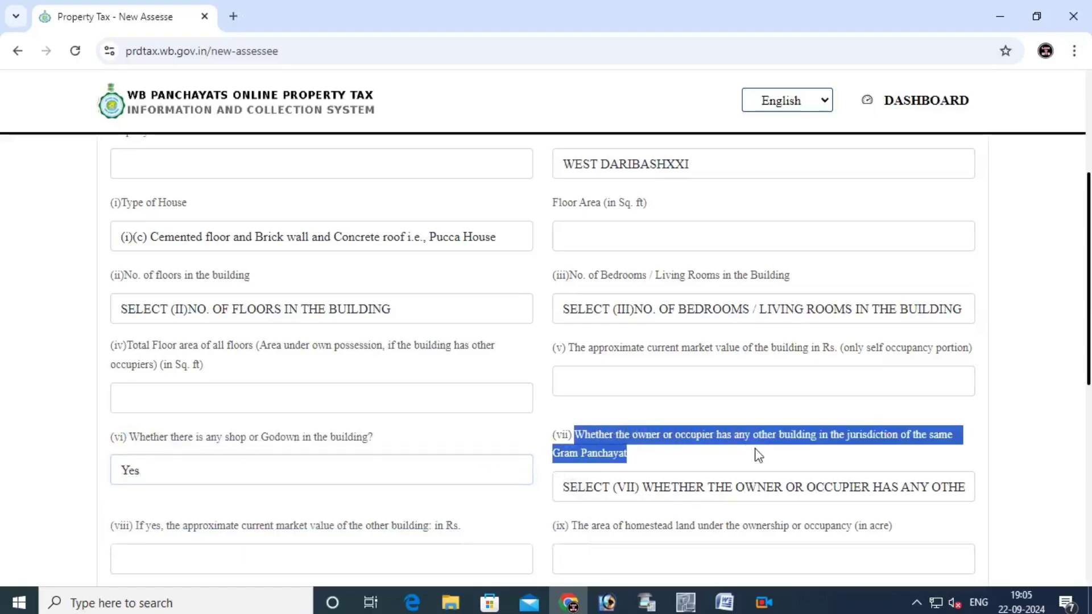
left_click(699, 488)
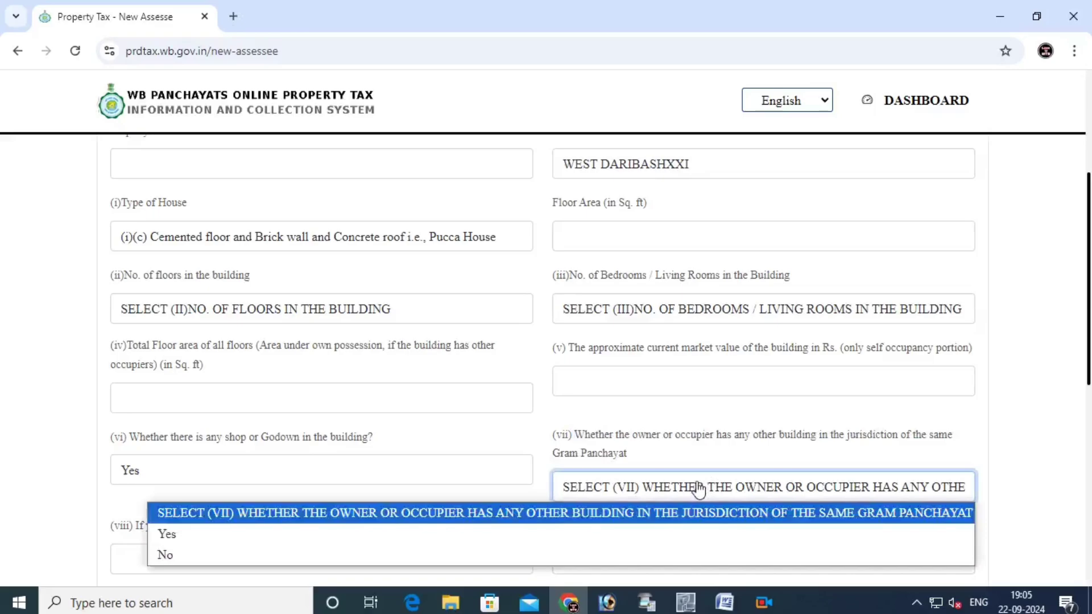
left_click(577, 534)
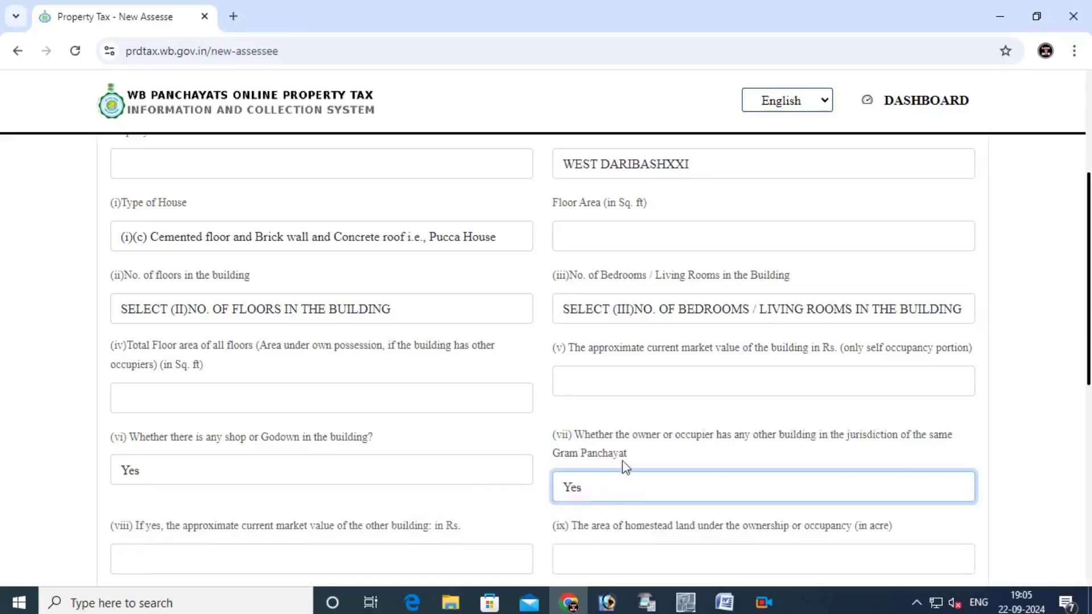
Change the answers about other buildings in the Gram Panchayat and about a shop or godown to No
scroll(625, 467, "down", 3)
left_click(604, 319)
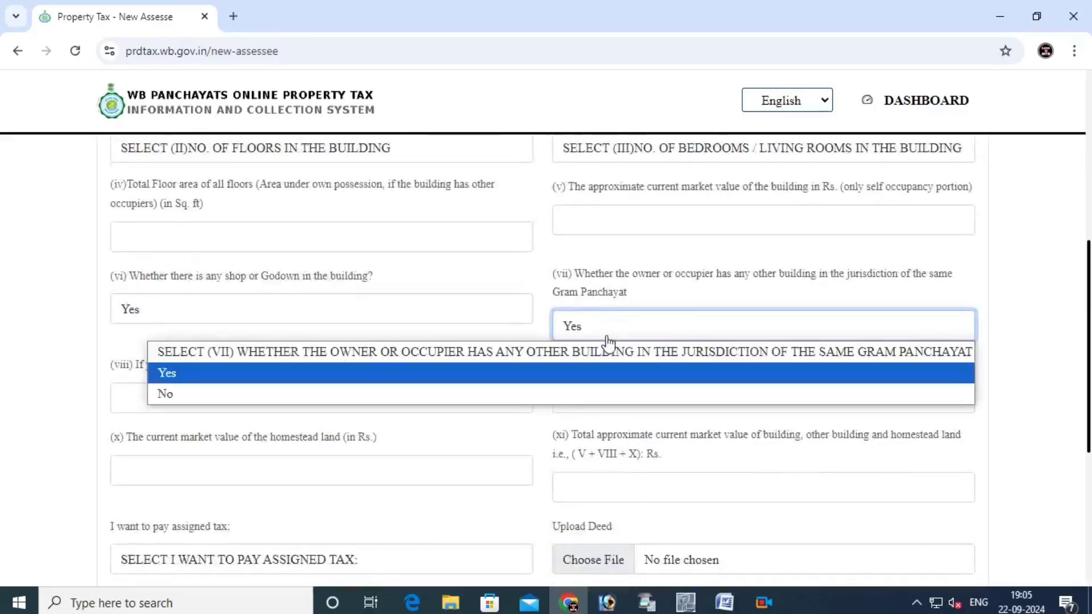
left_click(586, 393)
left_click(378, 305)
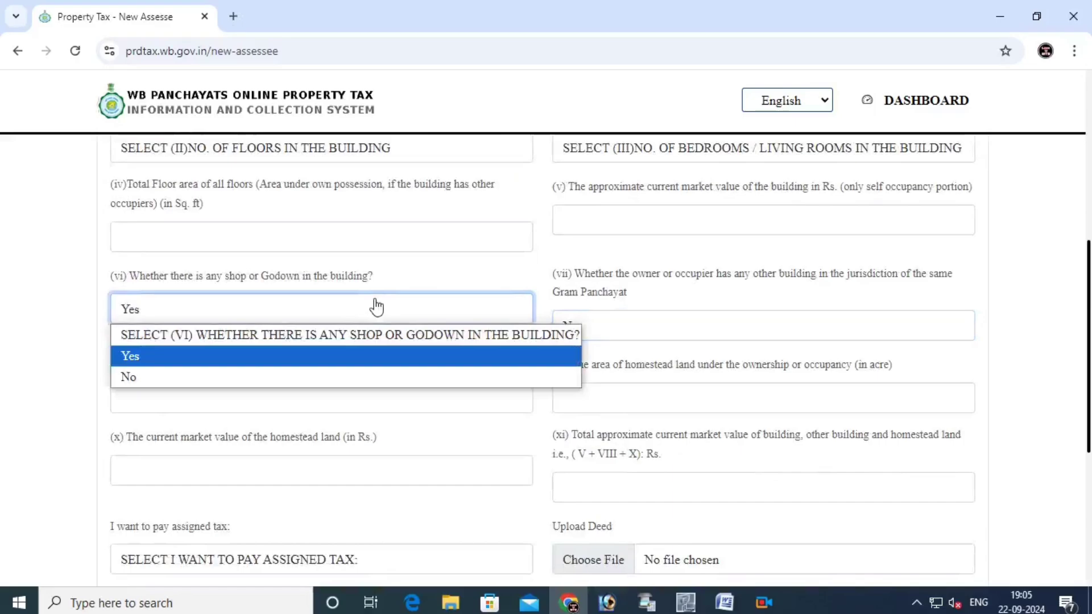
left_click(277, 376)
Examine the questions on the other building's market value, homestead land area and value, and the total approximate market value
left_click_drag(125, 365, 457, 372)
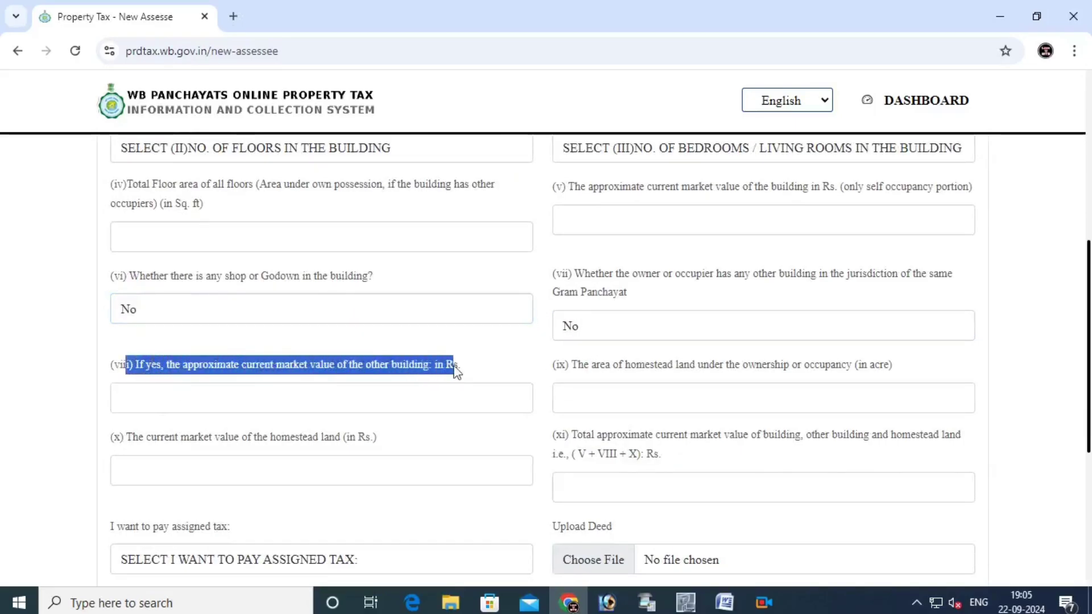
left_click(462, 369)
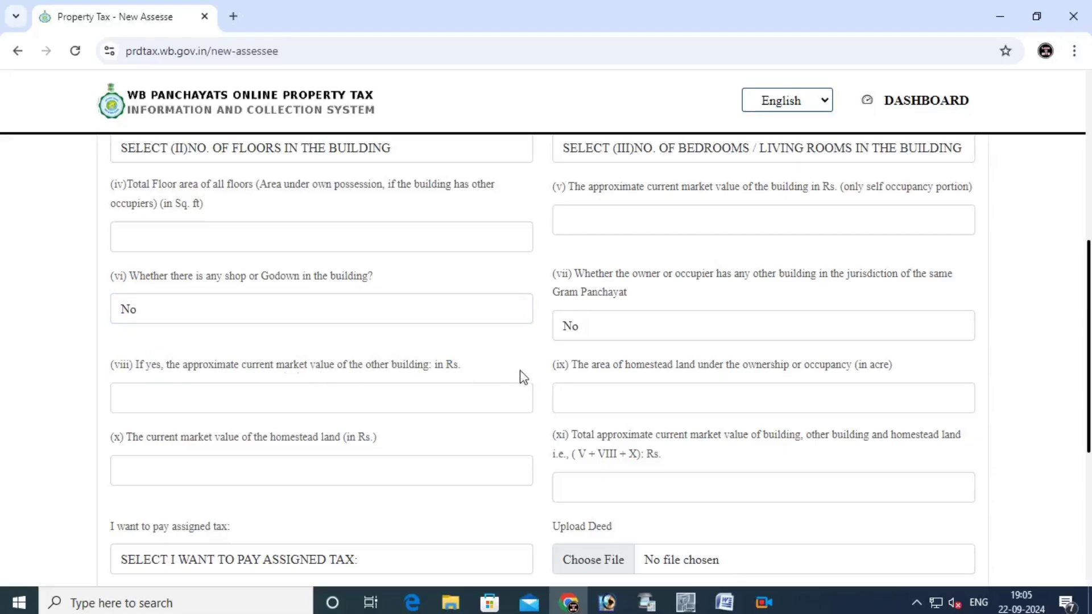
left_click_drag(570, 367, 897, 370)
left_click(902, 370)
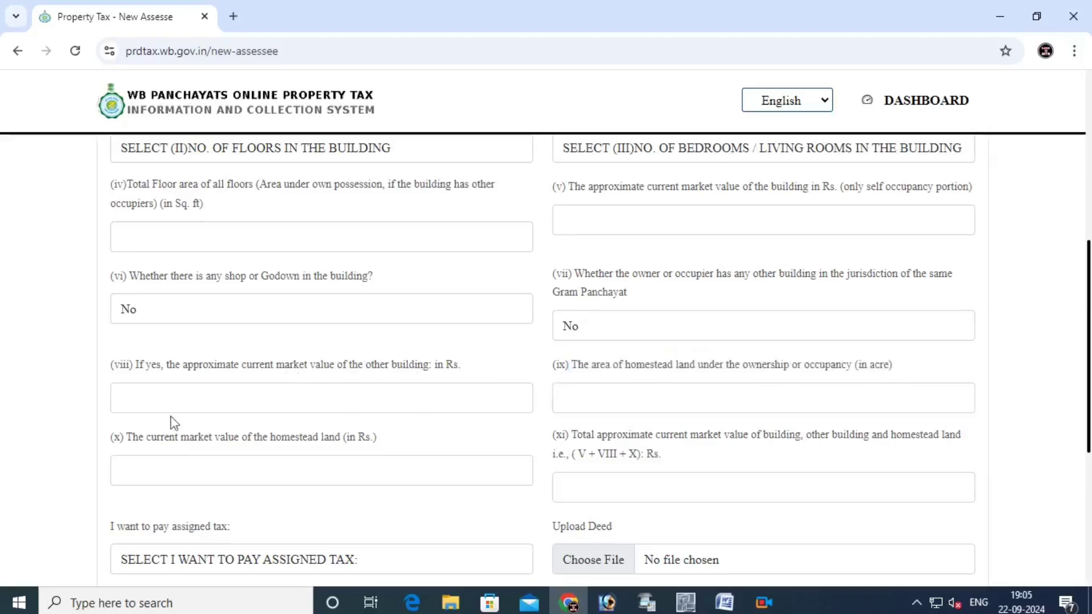
left_click_drag(128, 438, 373, 433)
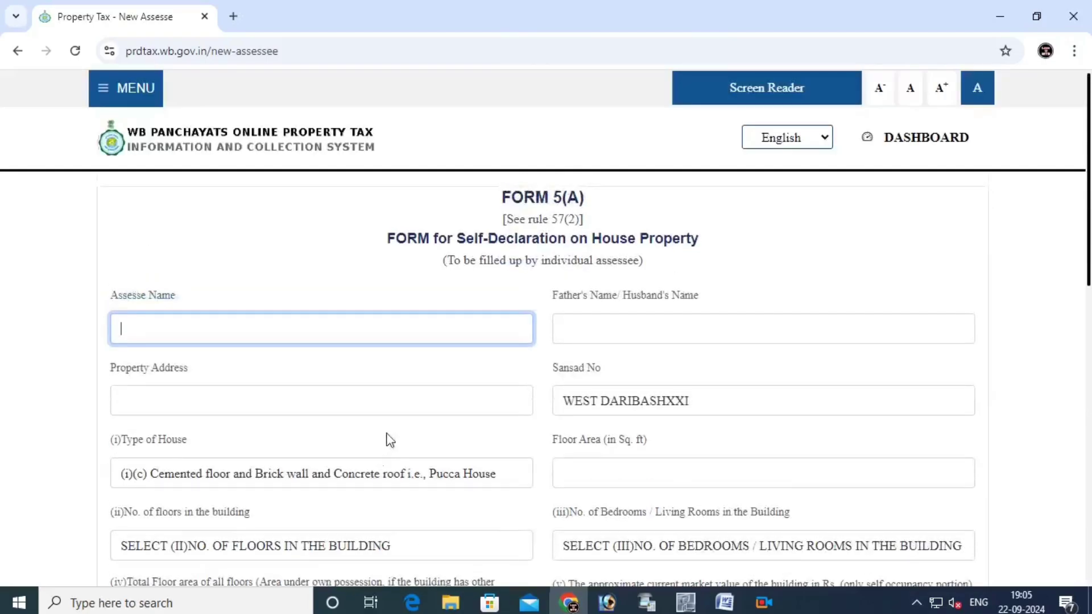
scroll(394, 425, "down", 10)
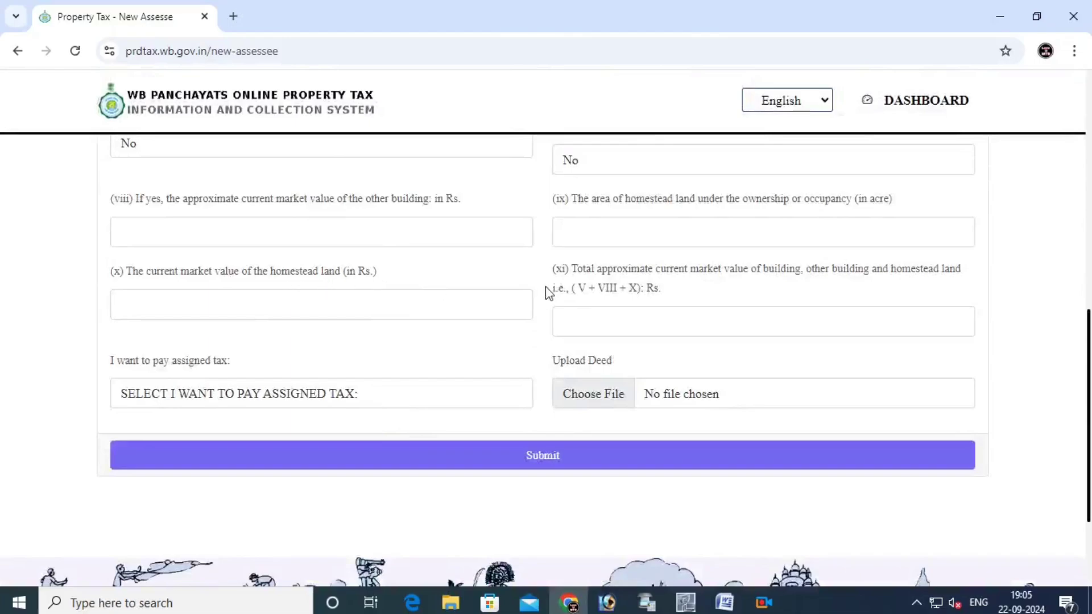
left_click_drag(571, 270, 965, 284)
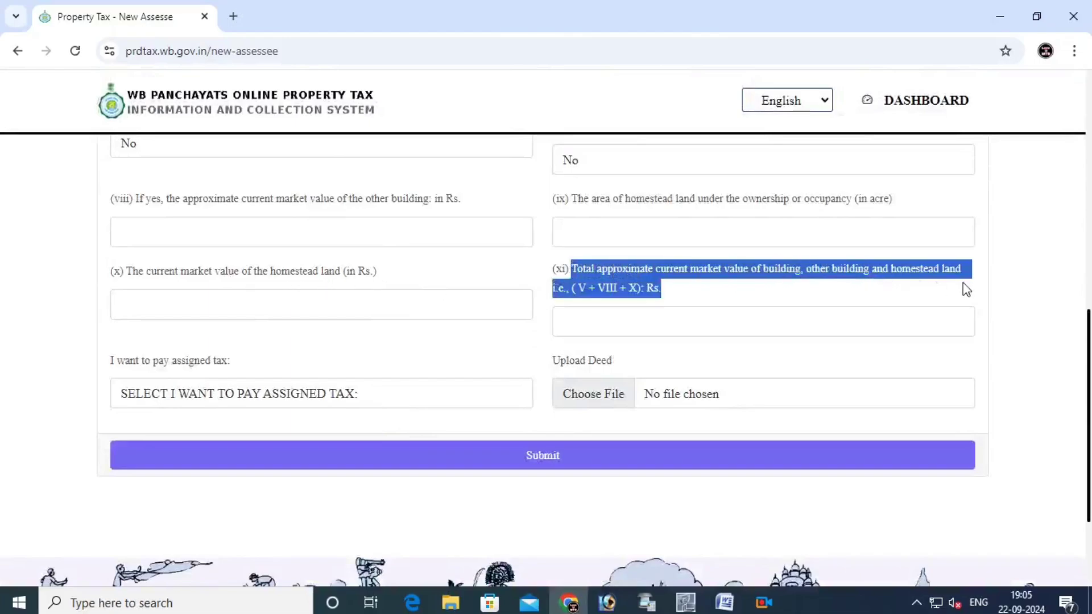
left_click(660, 285)
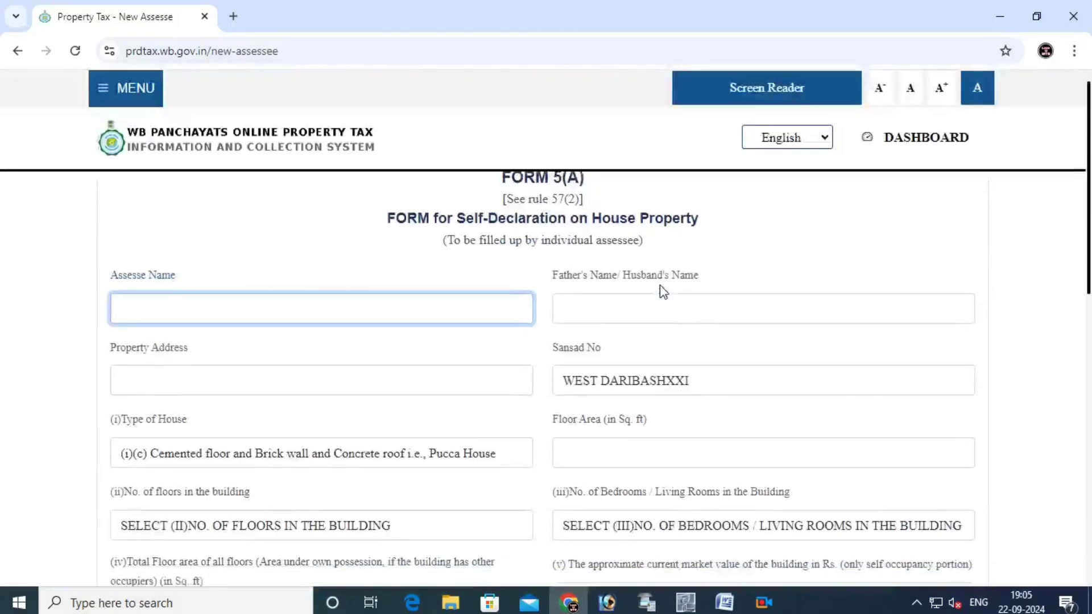
scroll(660, 287, "down", 15)
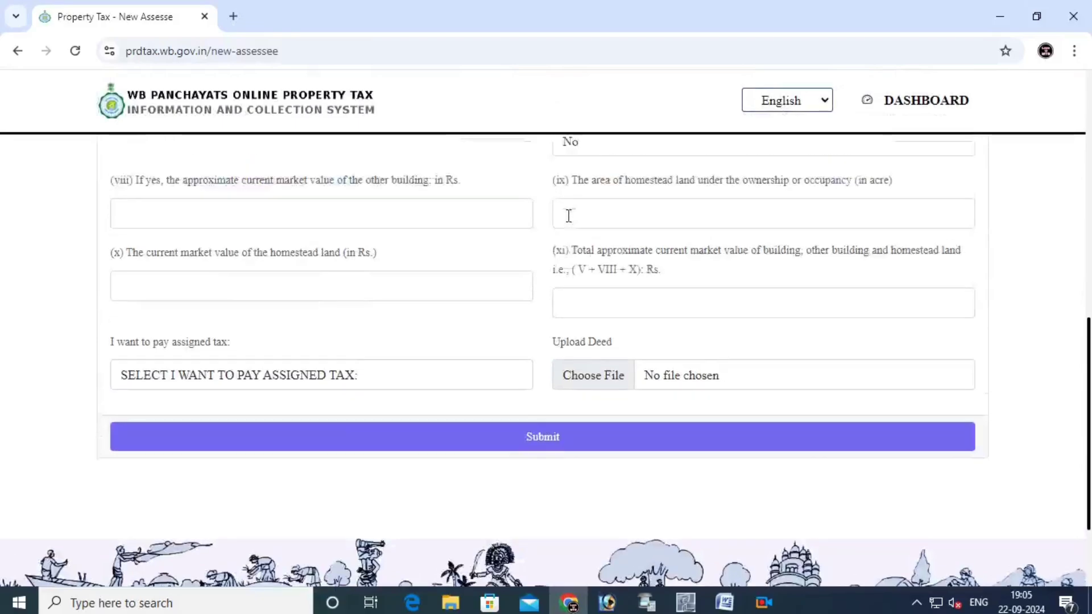
scroll(568, 215, "up", 1)
left_click_drag(571, 272, 663, 289)
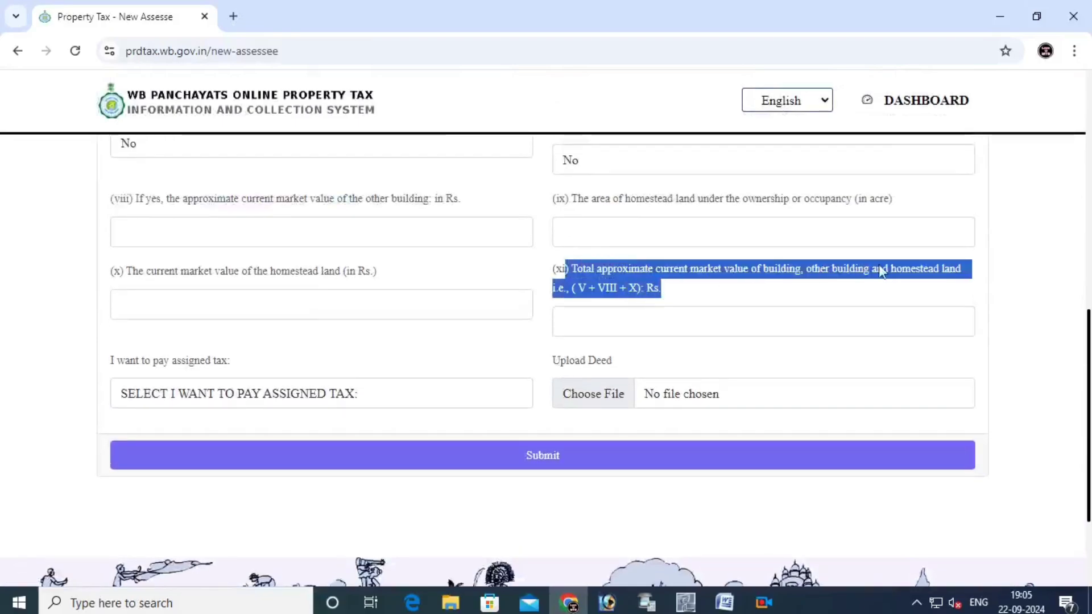
left_click(1043, 275)
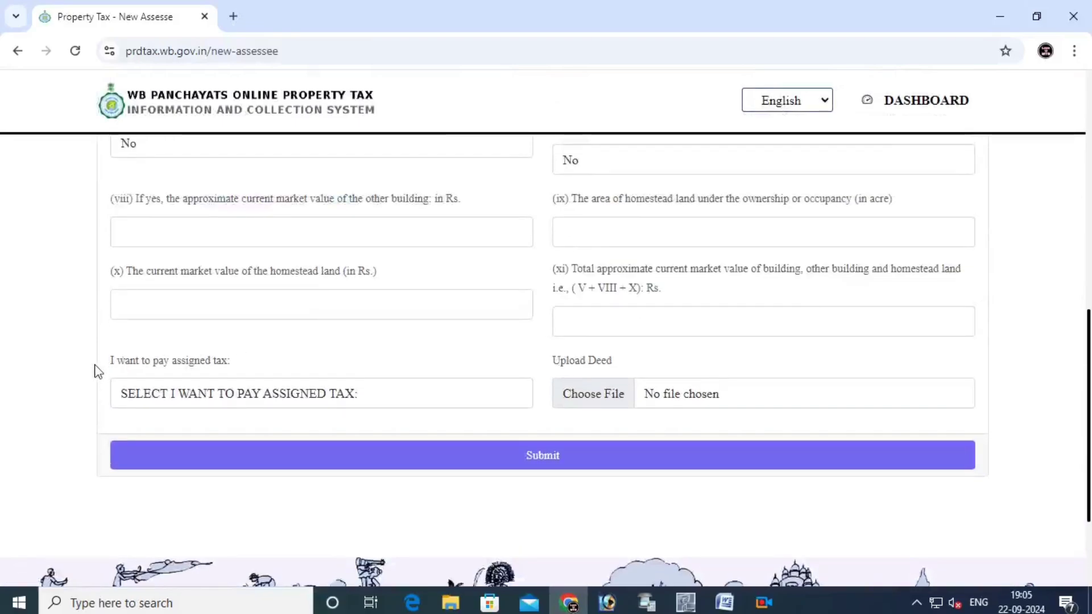
Set the assigned tax payment option to Annually and check the Upload Deed field
left_click_drag(94, 366, 242, 367)
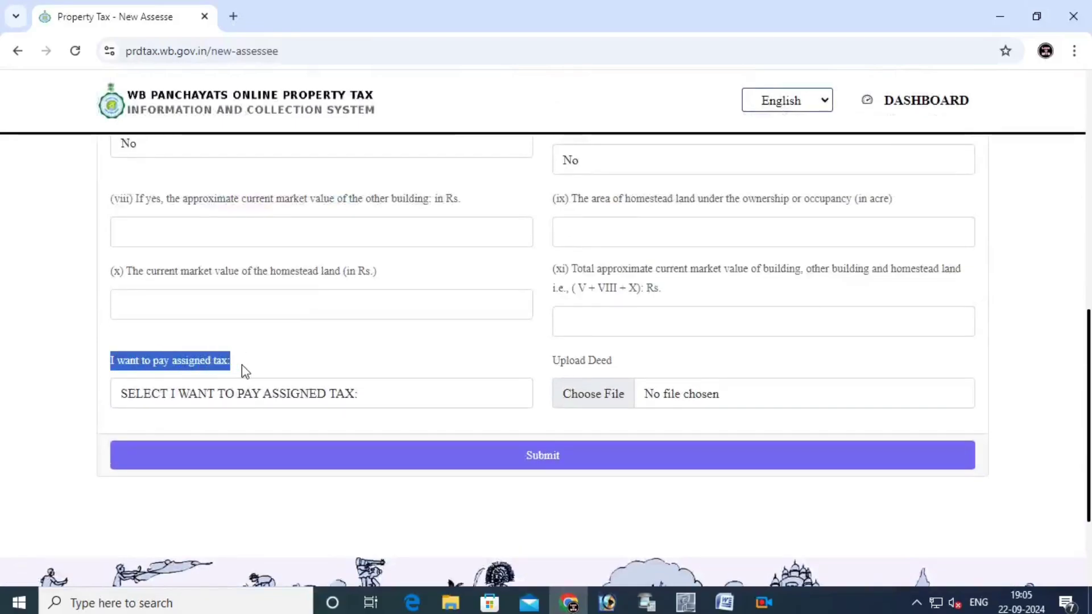
left_click(65, 394)
left_click(141, 401)
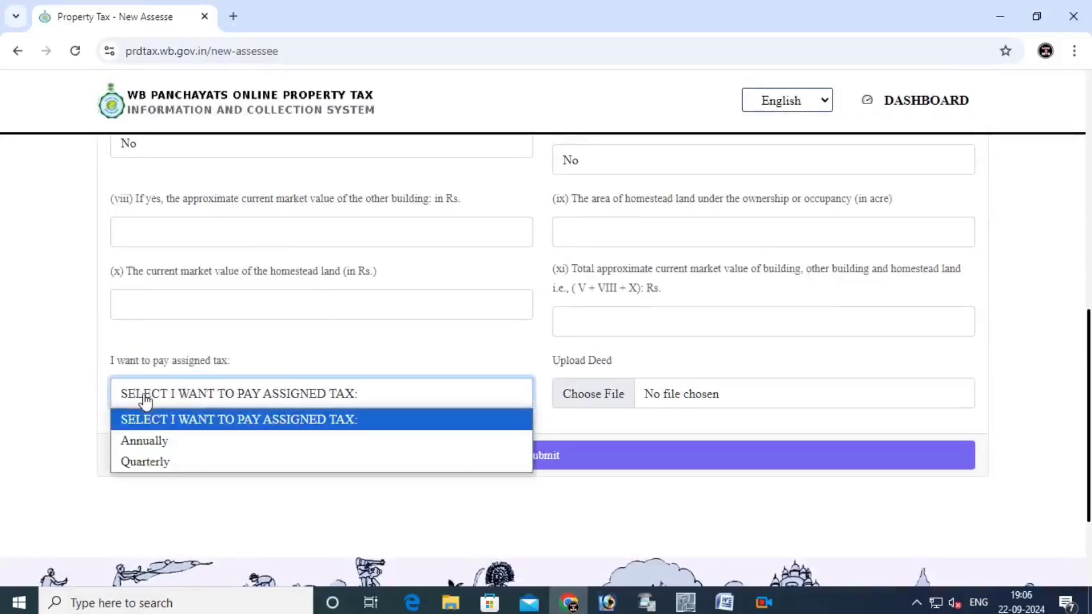
left_click(152, 464)
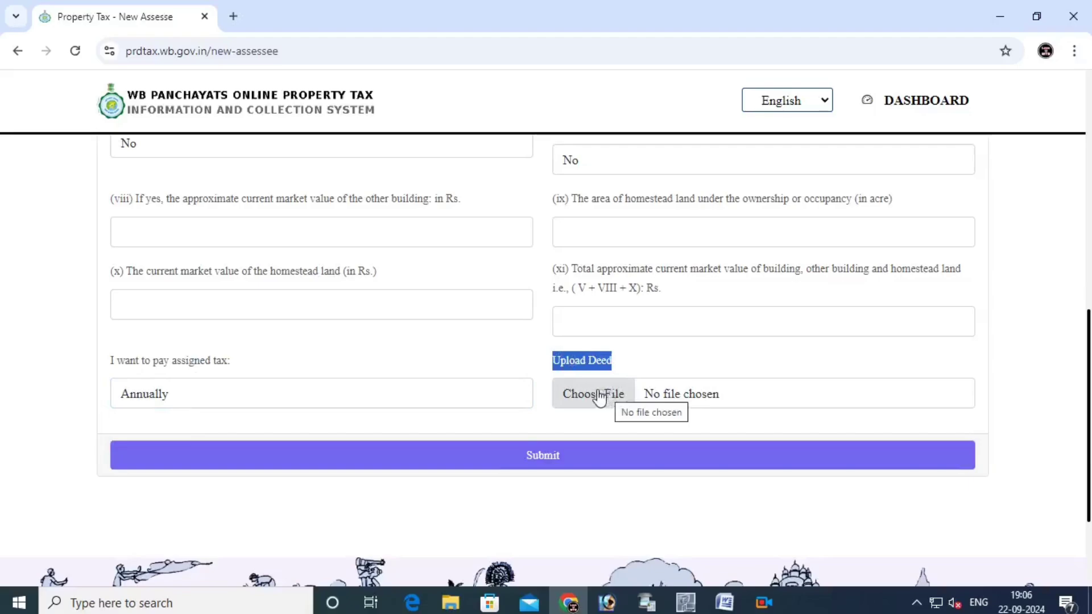
left_click(543, 362)
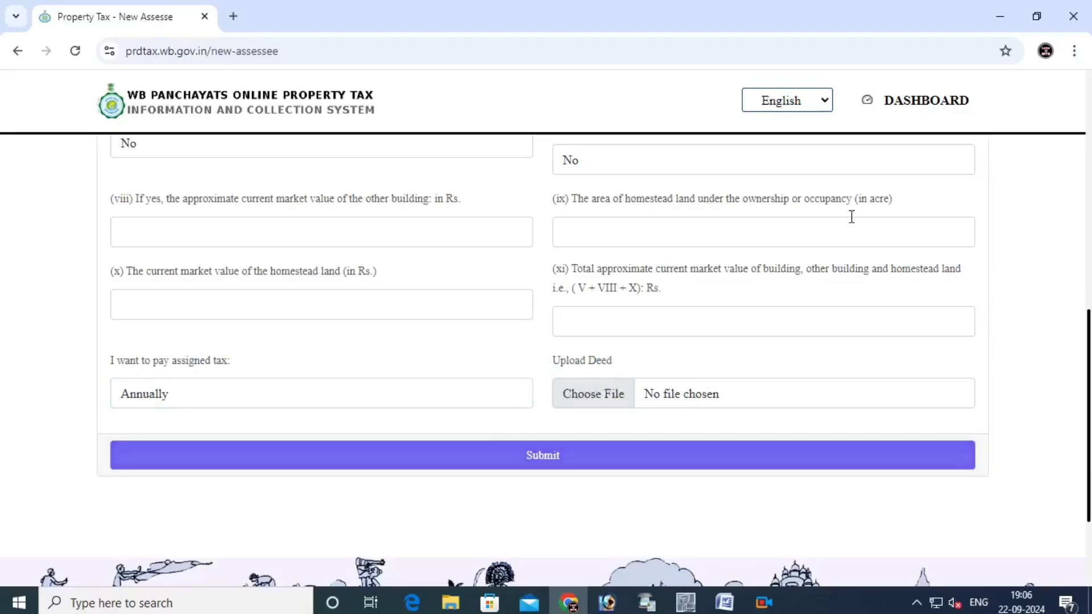
Return to the portal's home page and search for the property by pasting the identifier into the Assesse No / Phone No field
left_click(911, 105)
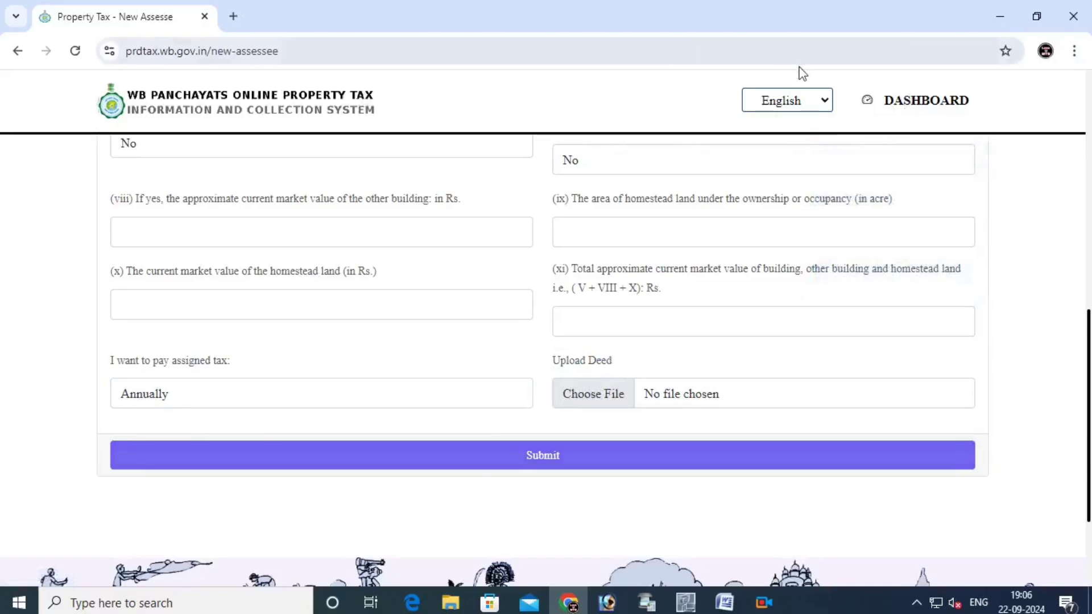
left_click(161, 108)
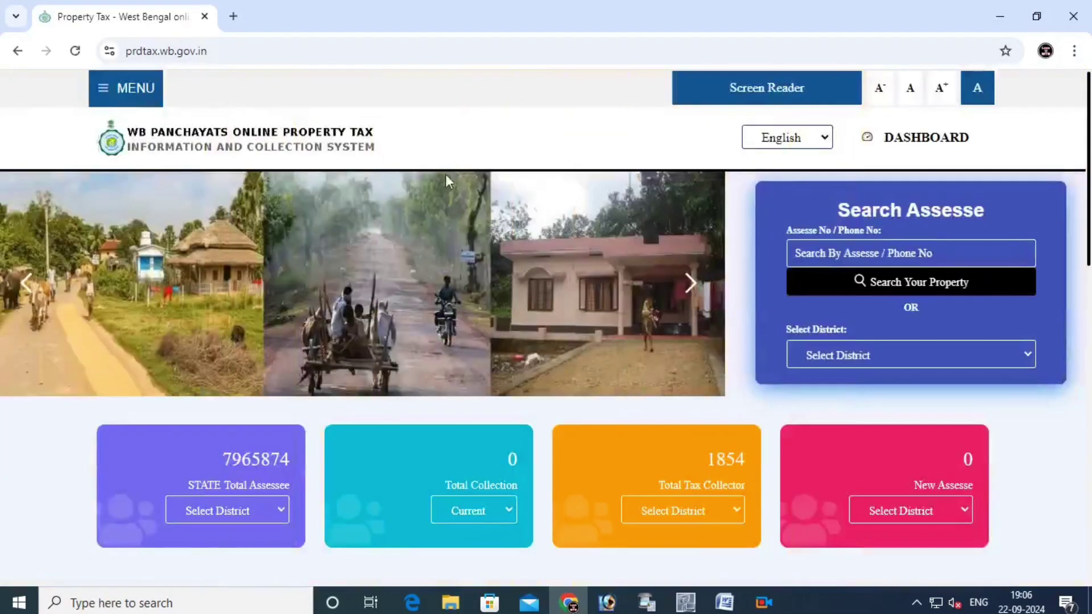
left_click(817, 250)
right_click(817, 249)
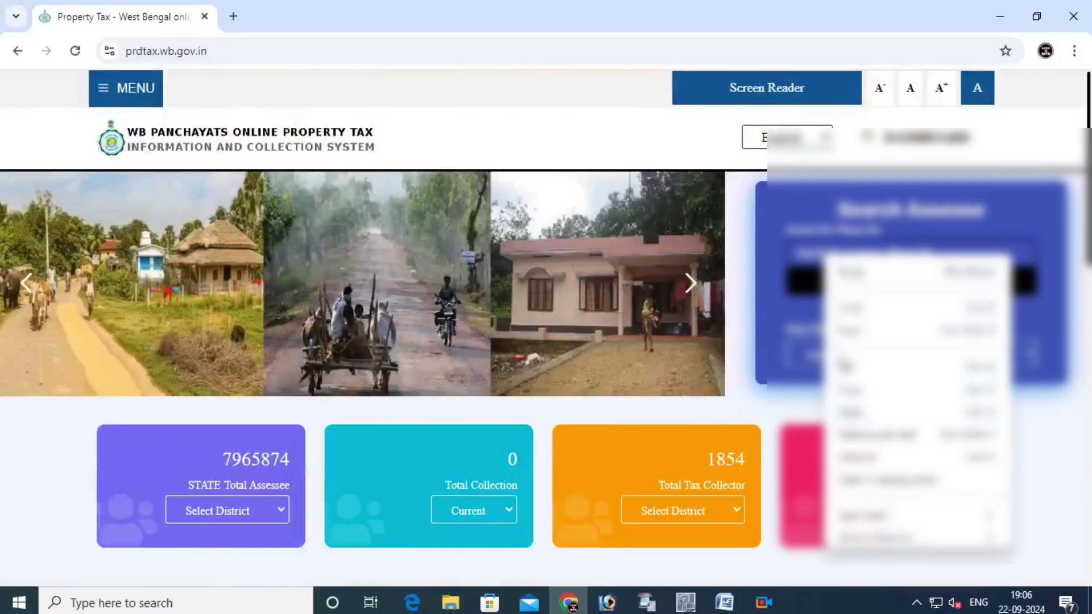
left_click(863, 424)
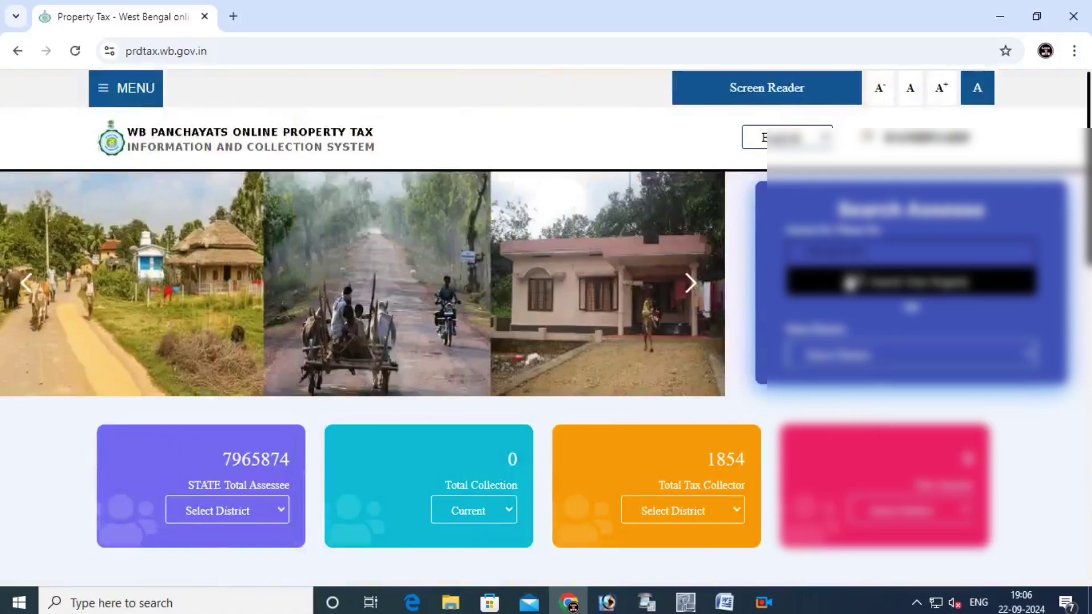
left_click(878, 292)
Open the payment page of the found assessee and review the property details and total outstanding section
scroll(890, 455, "down", 2)
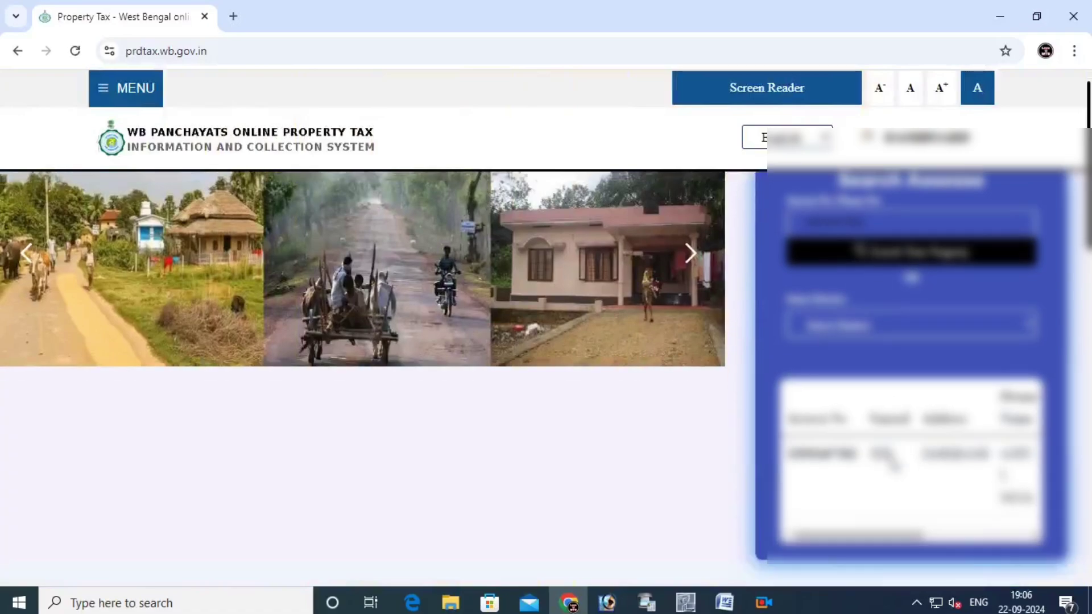
scroll(910, 410, "right", 5)
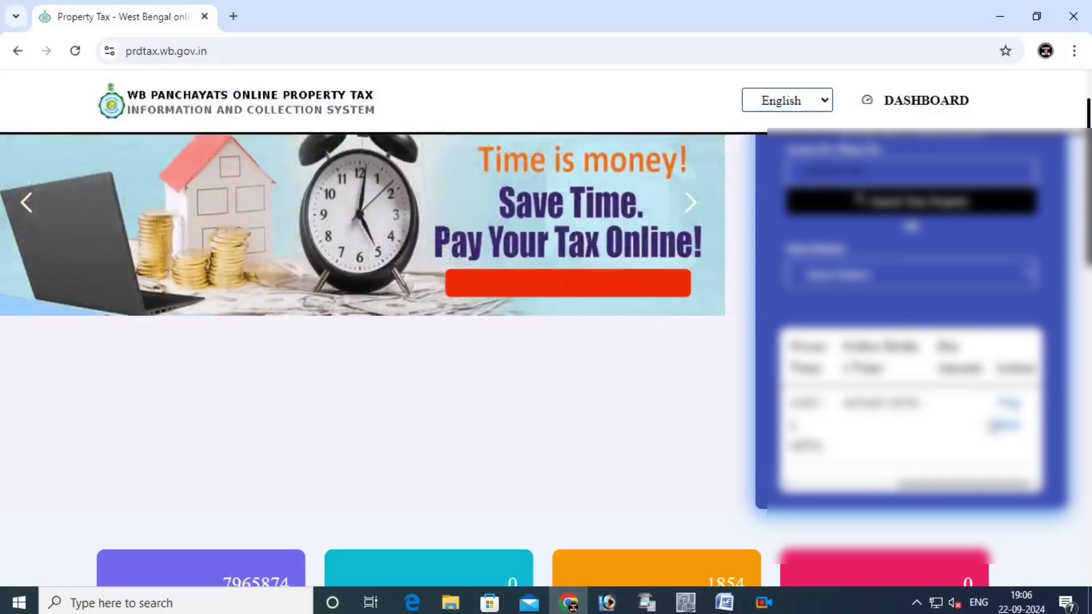
left_click(1005, 421)
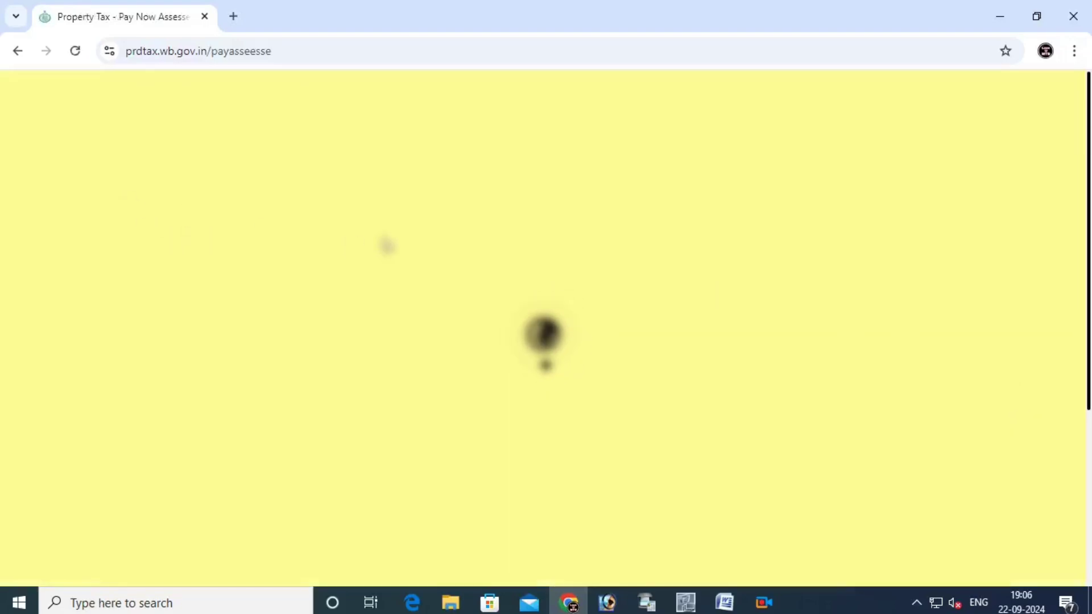
scroll(705, 343, "down", 1)
scroll(705, 344, "down", 3)
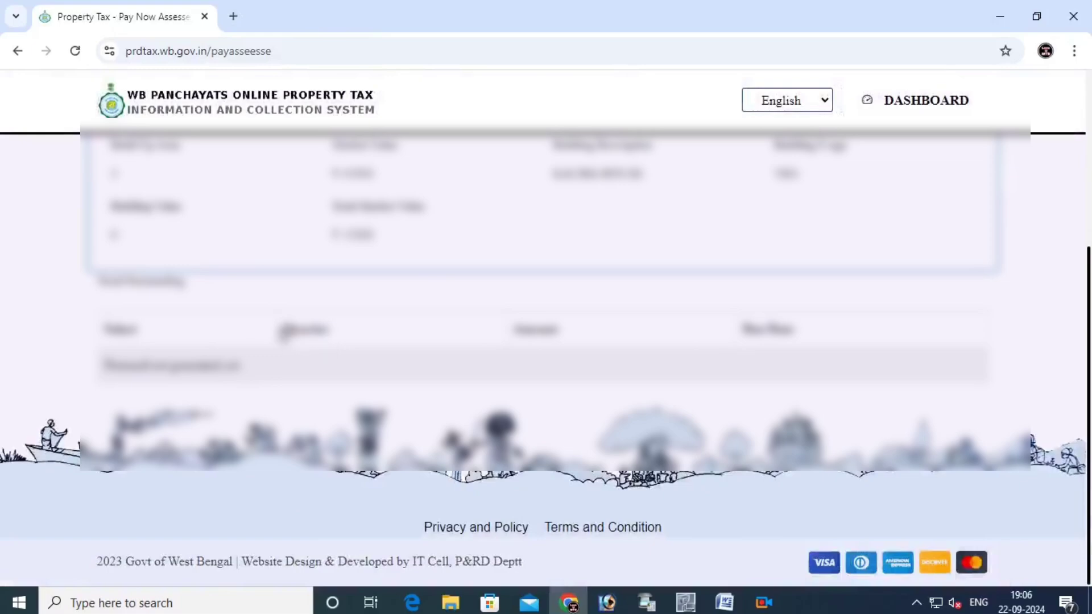
scroll(796, 315, "up", 1)
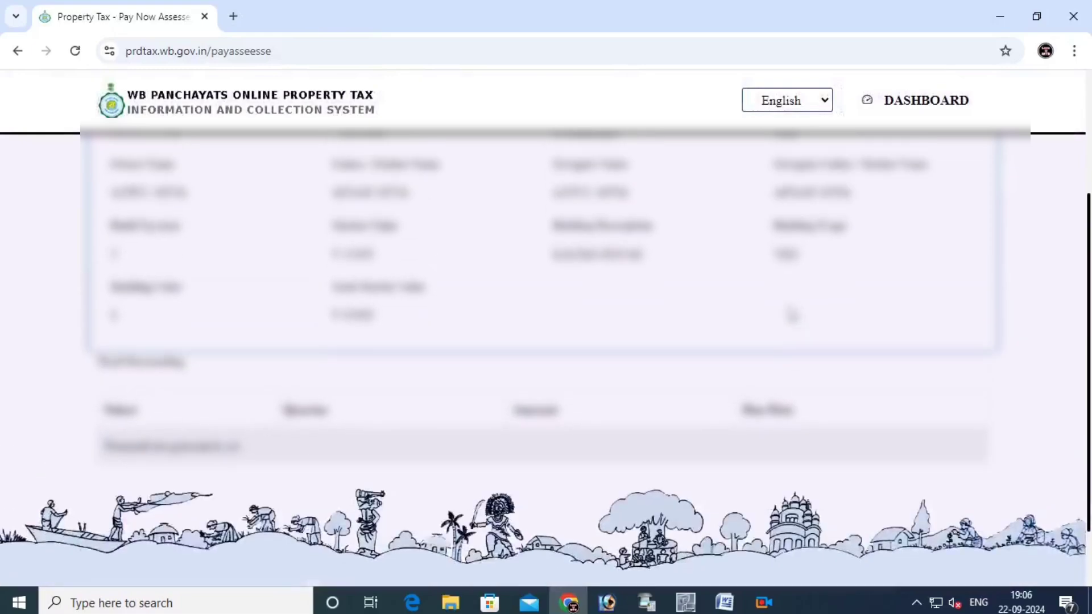
scroll(791, 315, "up", 3)
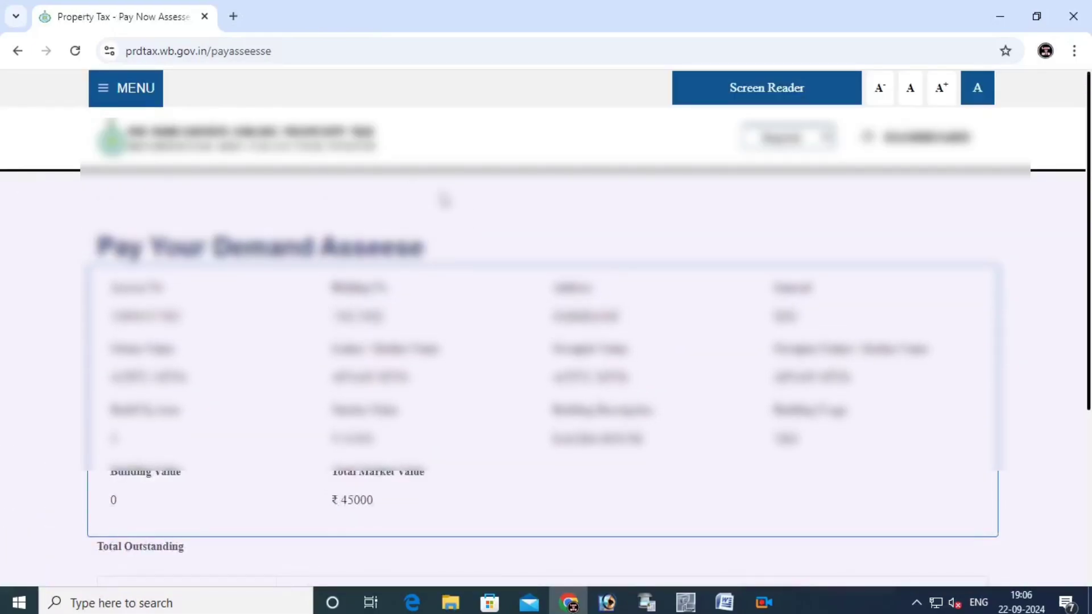